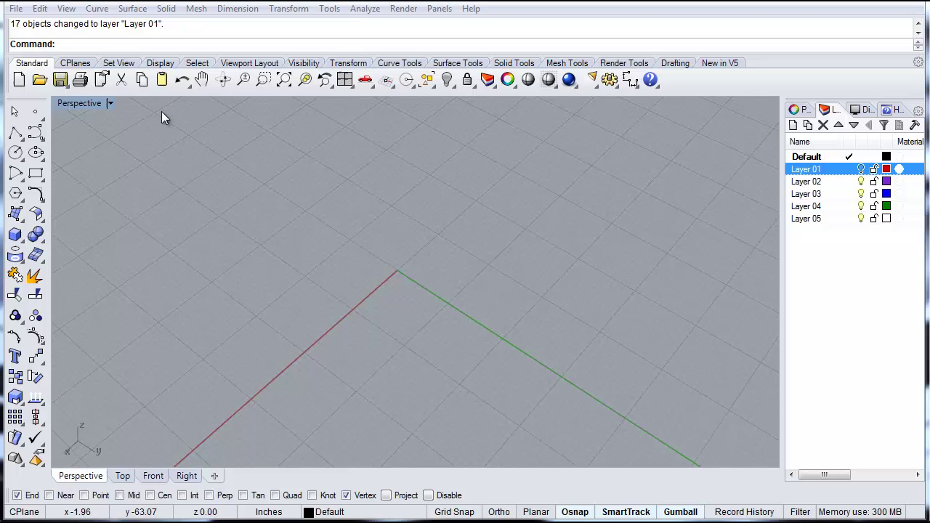
Draw a four-point degree-3 curve in the Front view, arching from the baseline at x about -5.5 to about 12.5 in high at x 2.6
{"action": "double_click", "coordinate": [80, 103]}
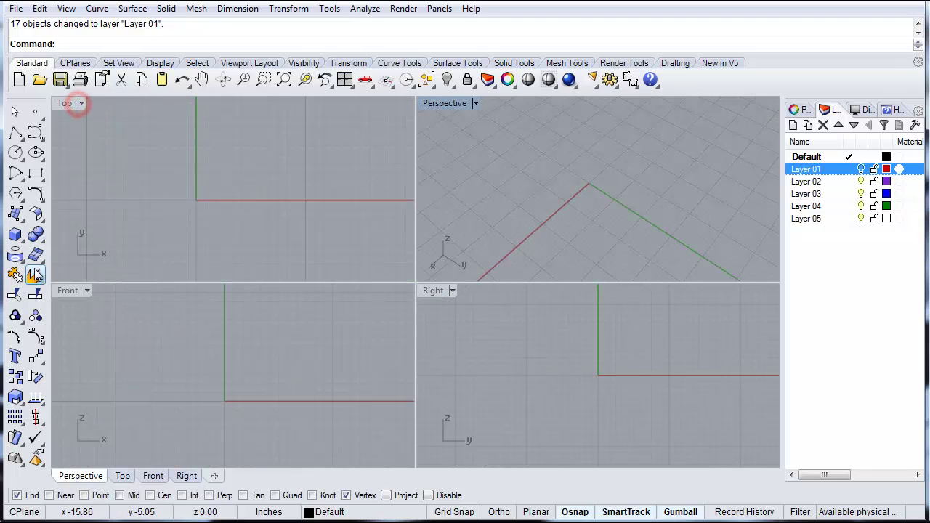
{"action": "double_click", "coordinate": [80, 291]}
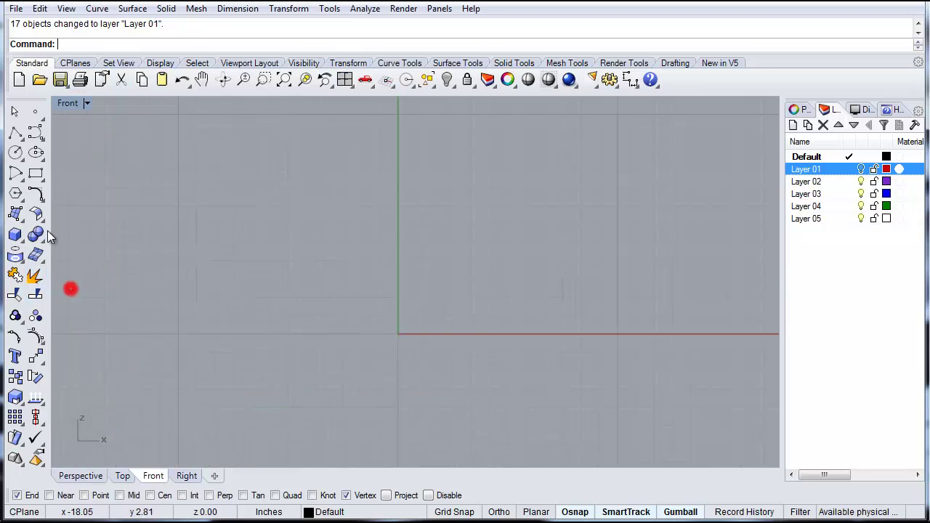
{"action": "left_click", "coordinate": [15, 152]}
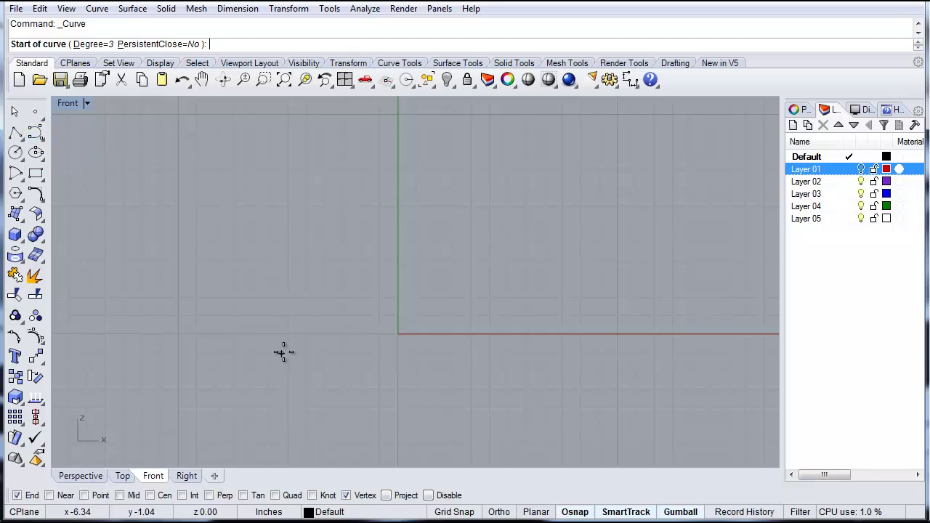
{"action": "left_click", "coordinate": [296, 333]}
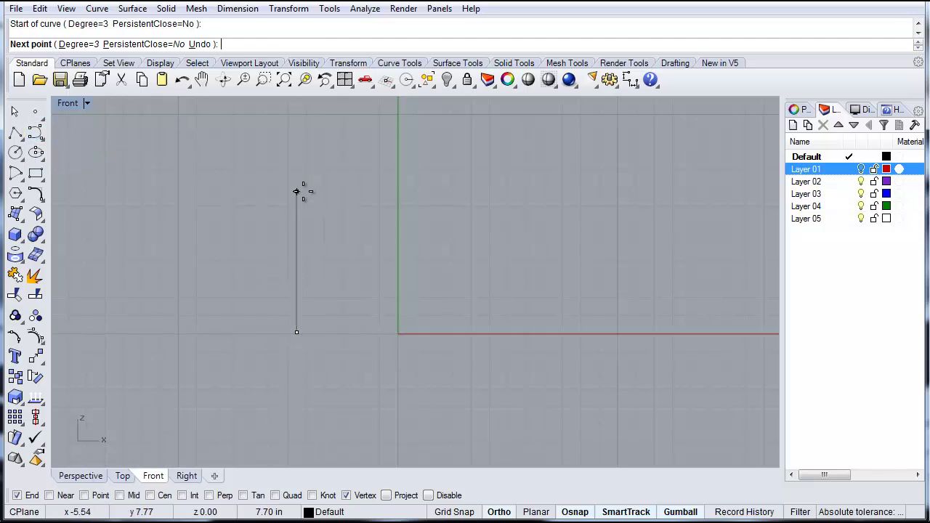
{"action": "left_click", "coordinate": [302, 192]}
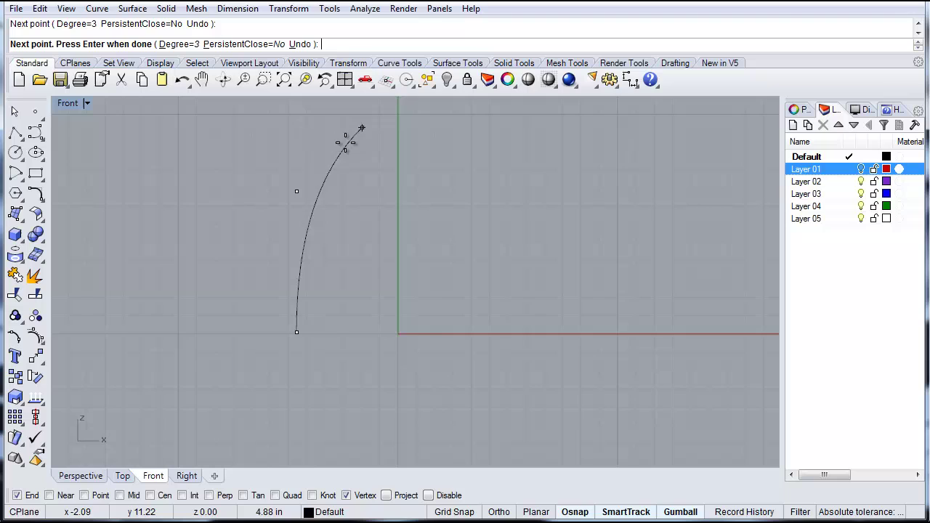
{"action": "scroll", "coordinate": [327, 181], "scroll_direction": "down", "scroll_amount": 2}
{"action": "left_click", "coordinate": [369, 126]}
{"action": "scroll", "coordinate": [431, 130], "scroll_direction": "down", "scroll_amount": 2}
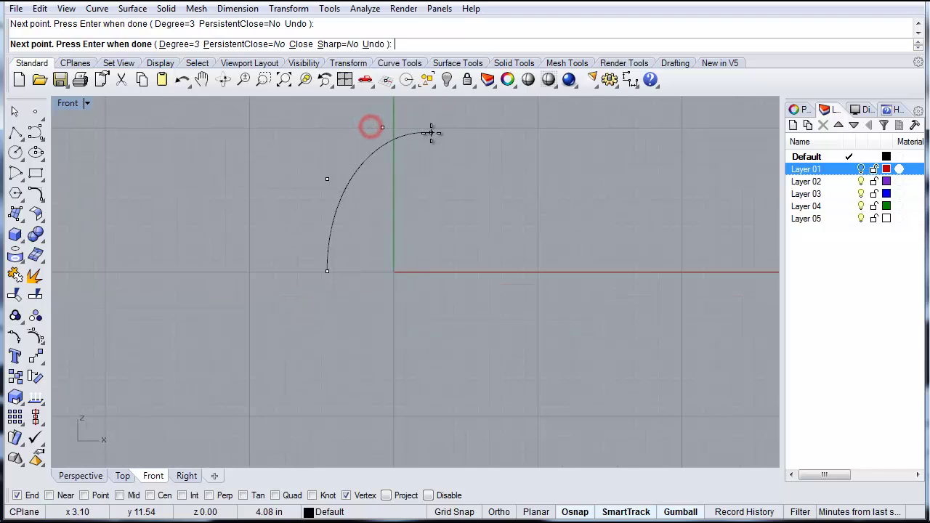
{"action": "left_click", "coordinate": [425, 122]}
{"action": "right_click", "coordinate": [426, 122]}
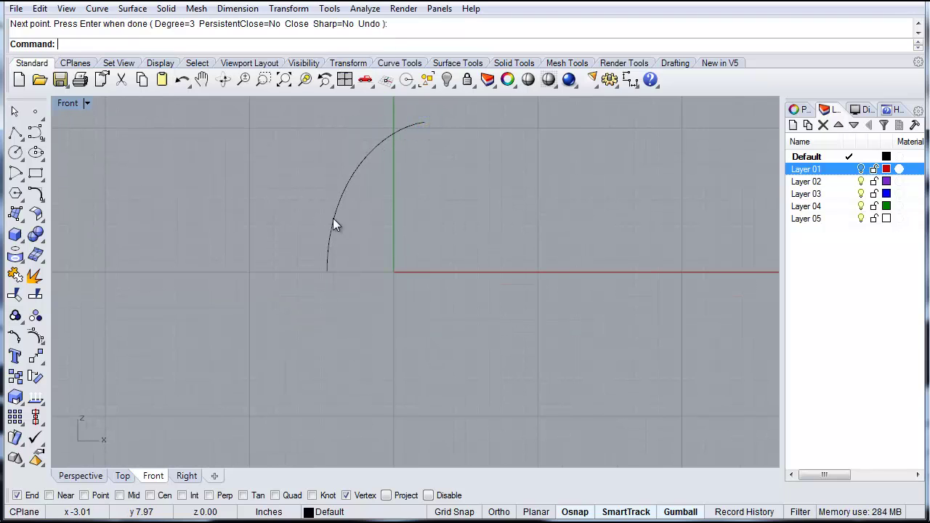
Rebuild the arched curve with a point count of 3 and degree 1, deleting the input
{"action": "scroll", "coordinate": [428, 110], "scroll_direction": "up", "scroll_amount": 3}
{"action": "left_click", "coordinate": [369, 159]}
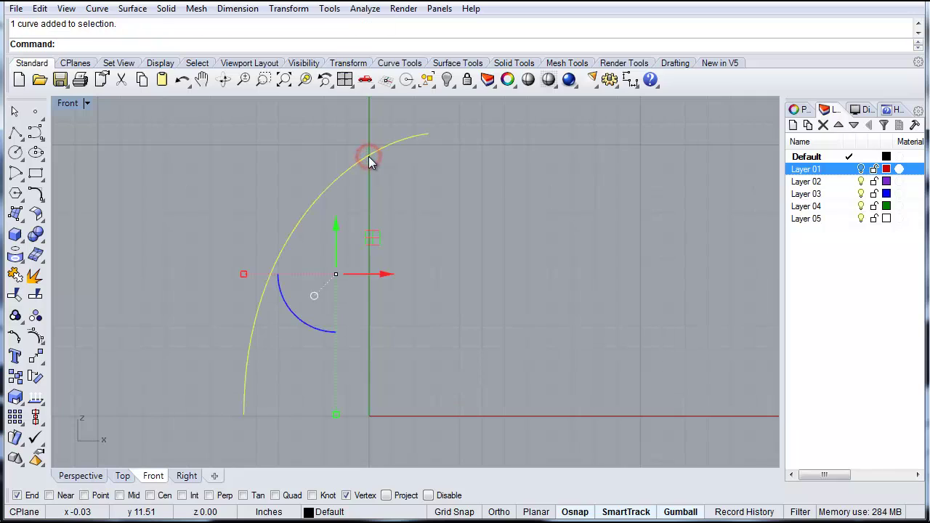
{"action": "type", "text": "Rebuild"}
{"action": "key", "text": "Return"}
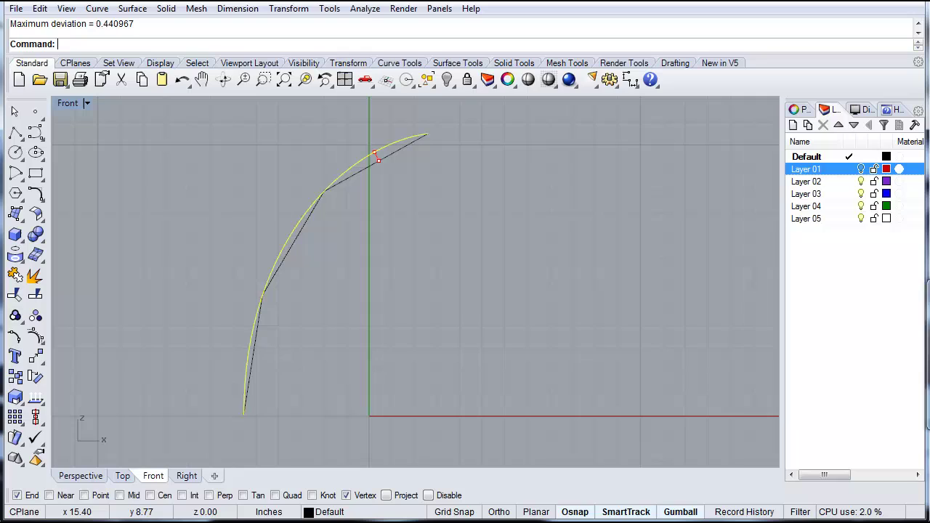
{"action": "left_click_drag", "start_coordinate": [929, 284], "coordinate": [528, 188]}
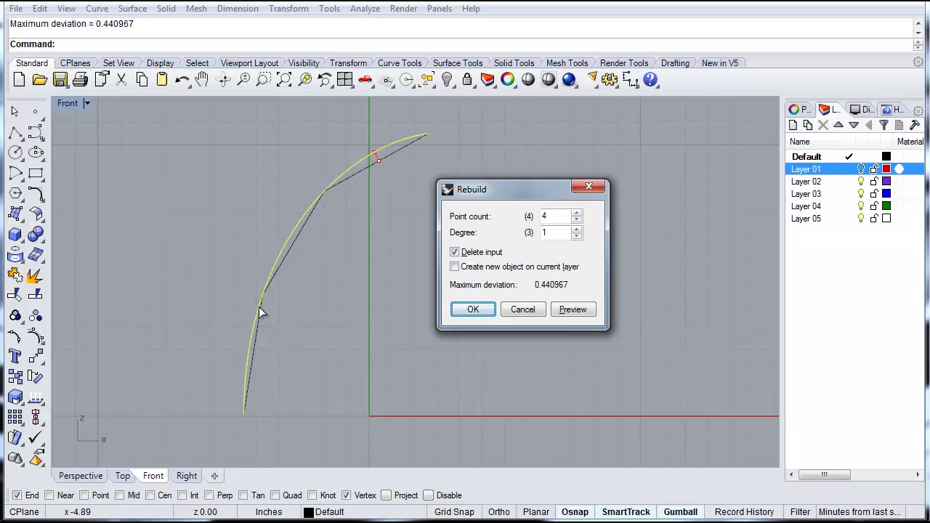
{"action": "left_click", "coordinate": [576, 231]}
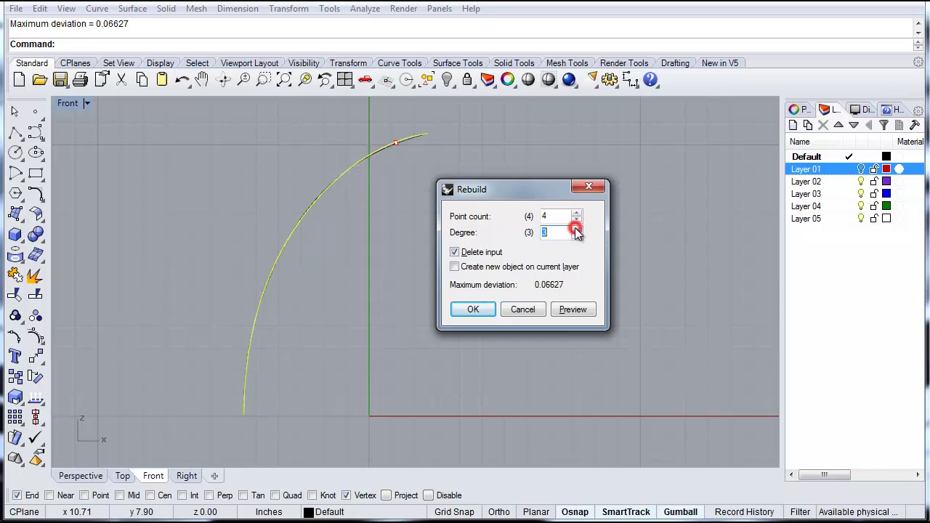
{"action": "left_click", "coordinate": [575, 231]}
{"action": "left_click", "coordinate": [576, 232]}
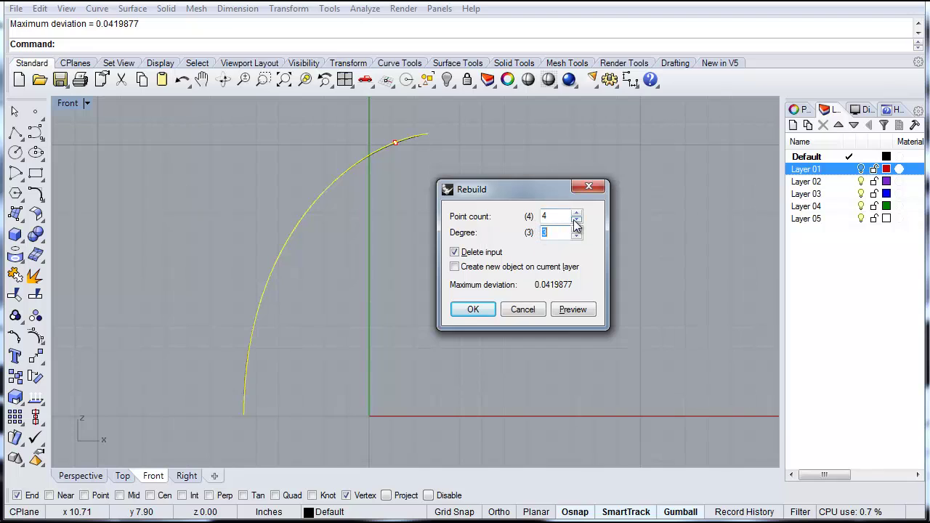
{"action": "left_click", "coordinate": [576, 220]}
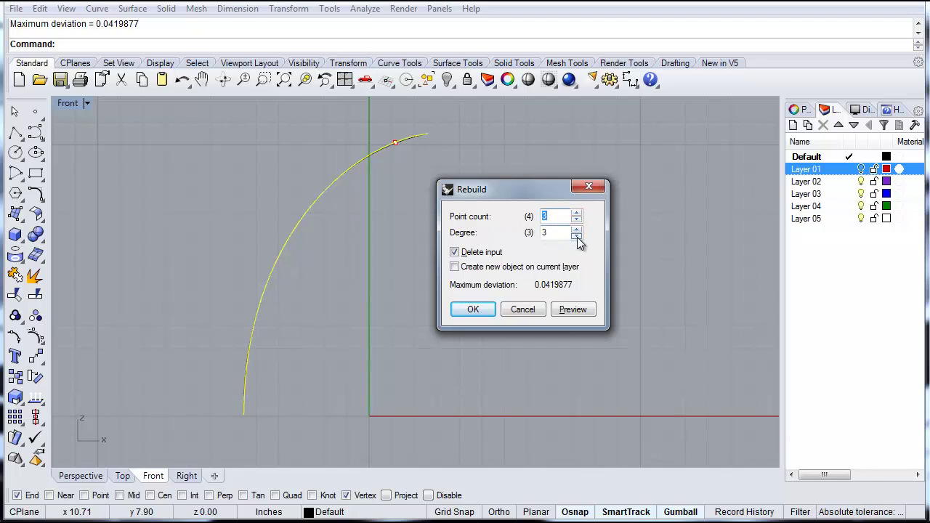
{"action": "left_click", "coordinate": [576, 236]}
{"action": "left_click", "coordinate": [575, 236]}
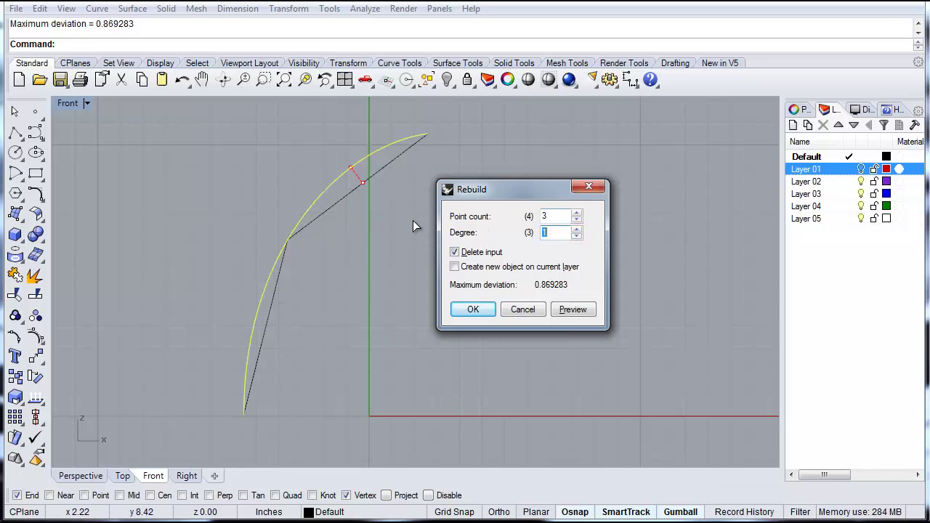
{"action": "left_click", "coordinate": [473, 311]}
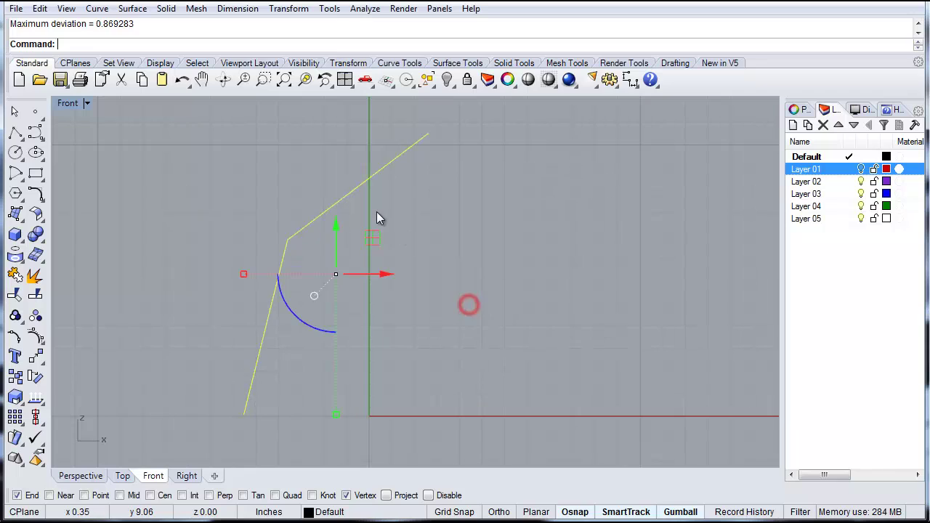
Mirror a copy of the rebuilt curve across a vertical axis through its upper endpoint
{"action": "left_click", "coordinate": [377, 211]}
{"action": "left_click", "coordinate": [332, 200]}
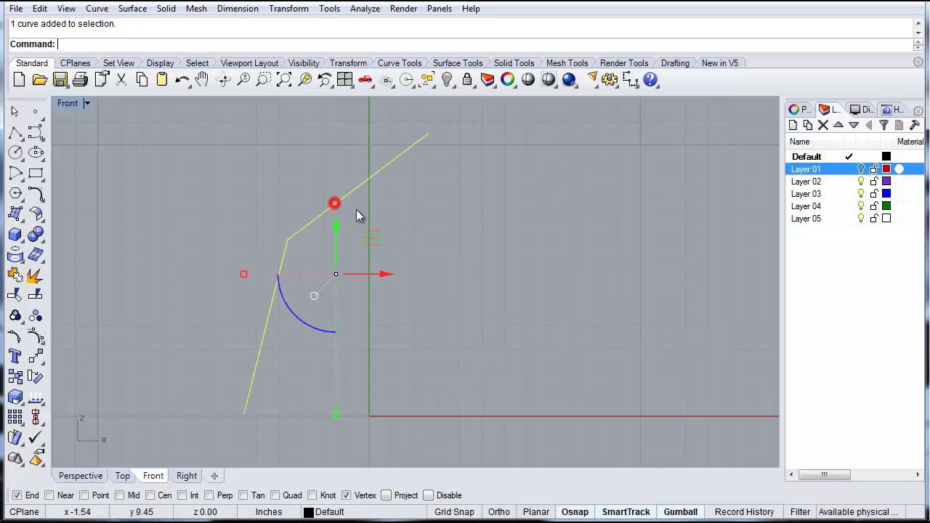
{"action": "type", "text": "Mir"}
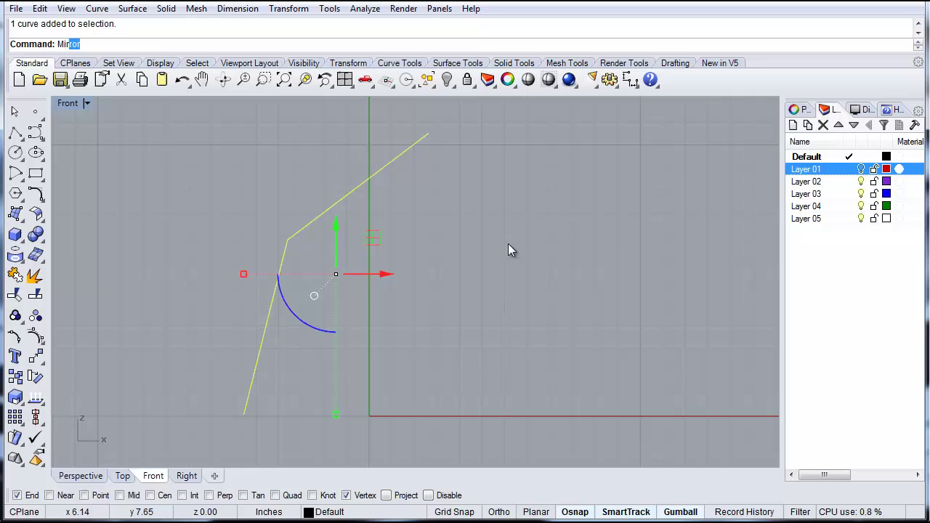
{"action": "type", "text": "ror"}
{"action": "key", "text": "Return"}
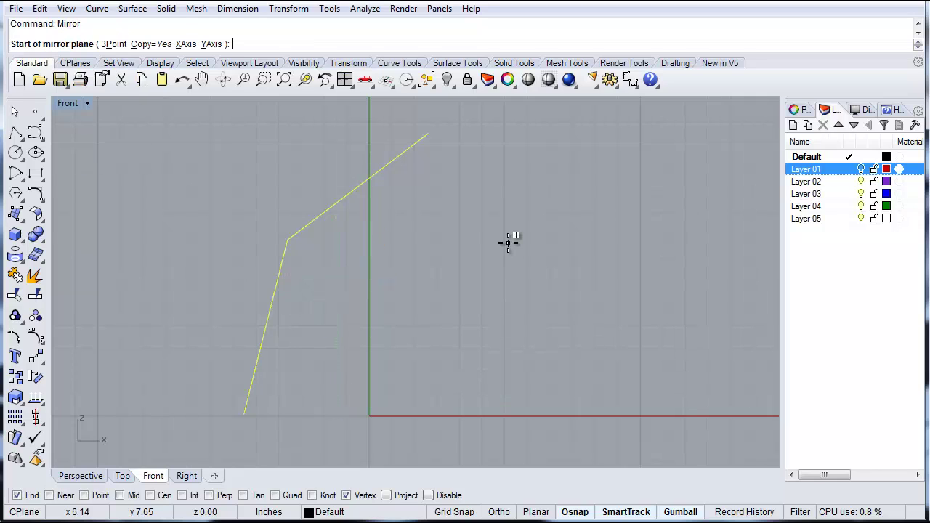
{"action": "left_click", "coordinate": [431, 135]}
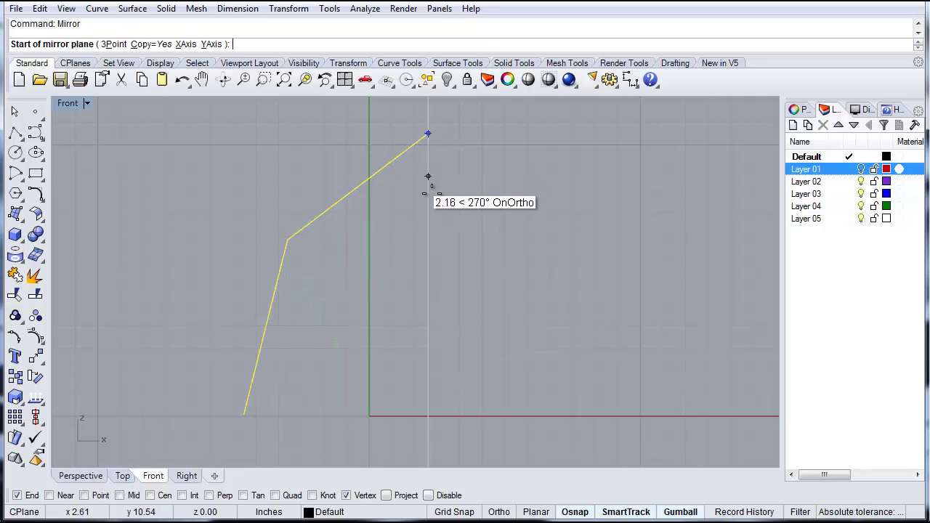
{"action": "left_click", "coordinate": [427, 134]}
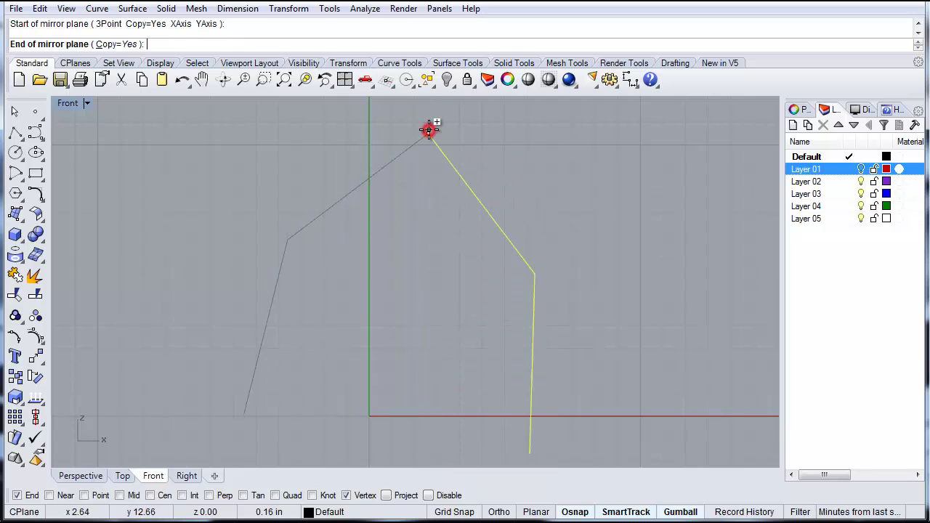
{"action": "key", "text": "F8"}
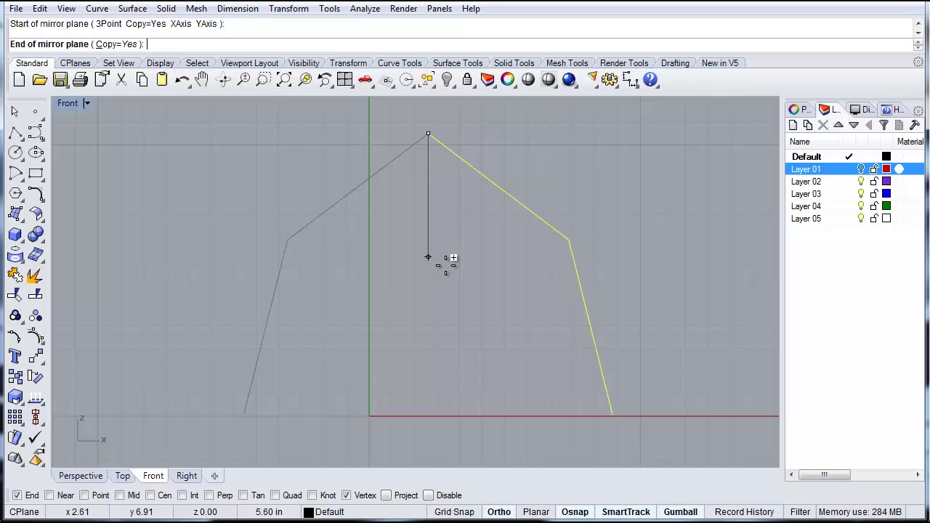
{"action": "left_click", "coordinate": [437, 399]}
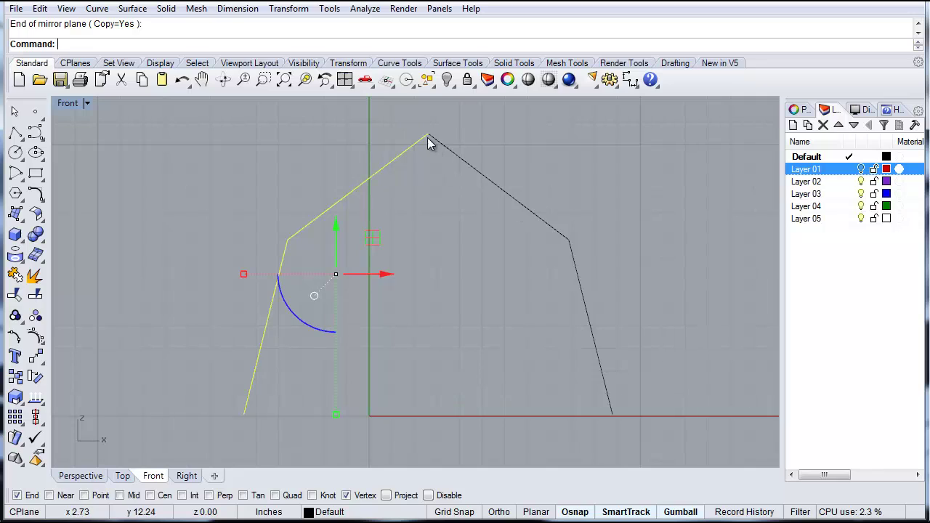
{"action": "key", "text": "Return"}
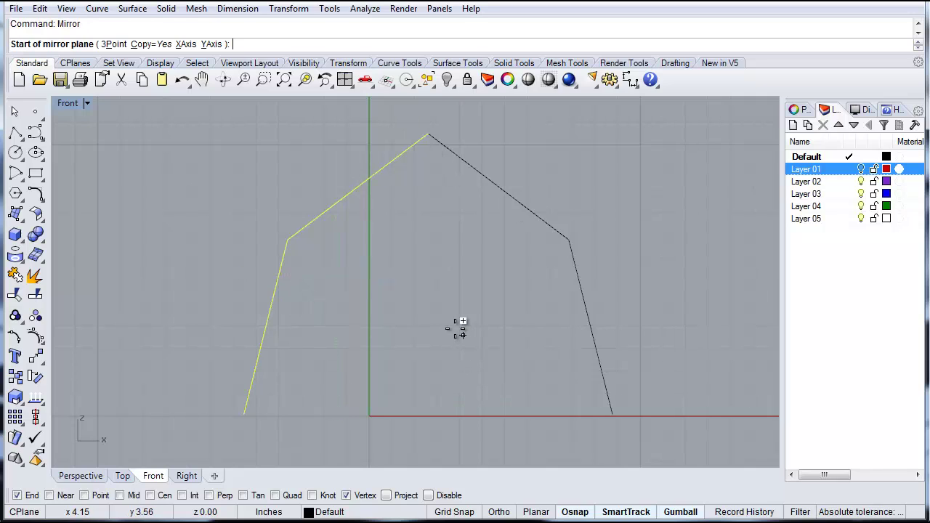
{"action": "key", "text": "Escape"}
{"action": "key", "text": "Escape"}
{"action": "left_click", "coordinate": [411, 150]}
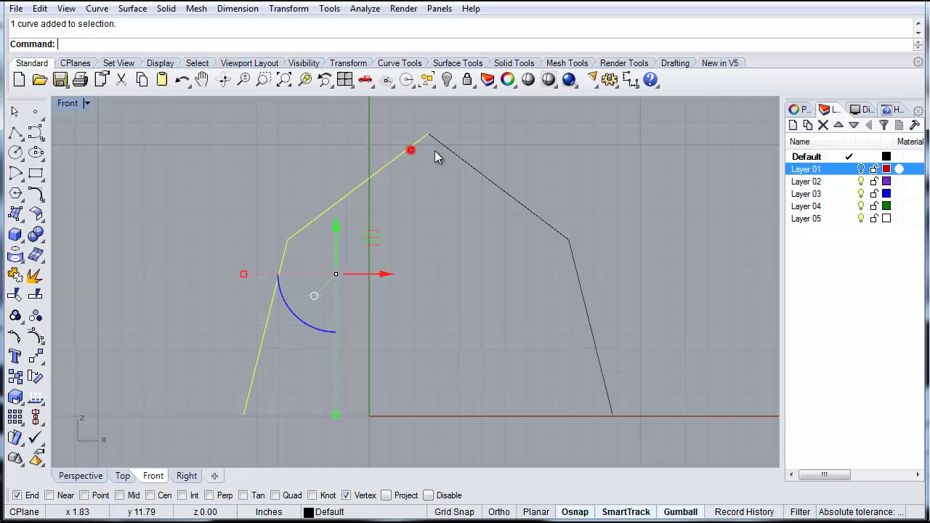
{"action": "left_click", "coordinate": [468, 165]}
{"action": "left_click", "coordinate": [397, 284]}
In the Perspective view, join the two mirrored halves into one open curve
{"action": "double_click", "coordinate": [65, 104]}
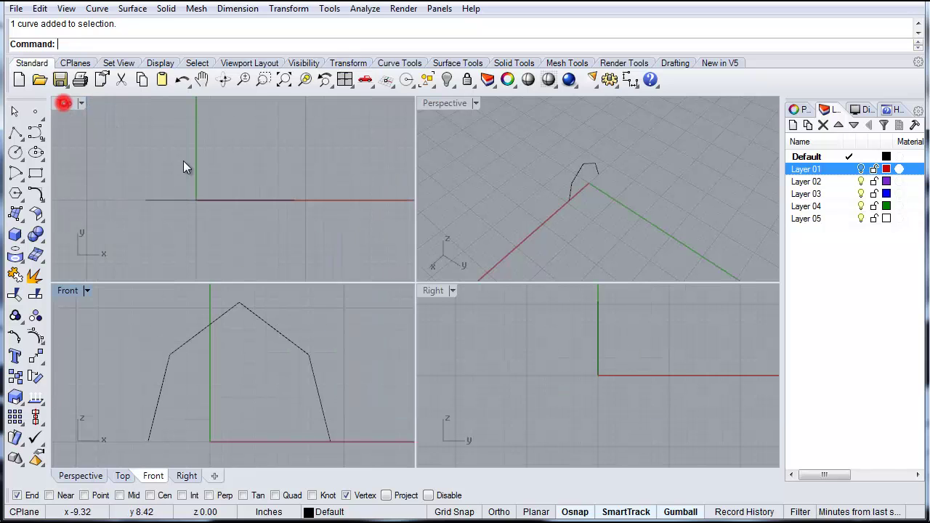
{"action": "double_click", "coordinate": [449, 100]}
{"action": "right_click_drag", "start_coordinate": [434, 301], "coordinate": [591, 298]}
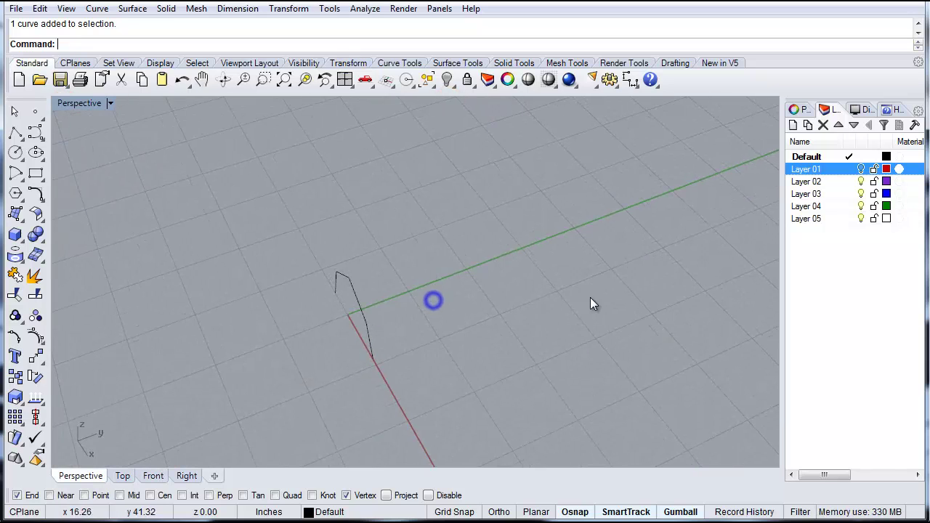
{"action": "right_click_drag", "start_coordinate": [403, 353], "coordinate": [473, 317]}
{"action": "scroll", "coordinate": [342, 386], "scroll_direction": "up", "scroll_amount": 4}
{"action": "left_click_drag", "start_coordinate": [317, 218], "coordinate": [271, 311]}
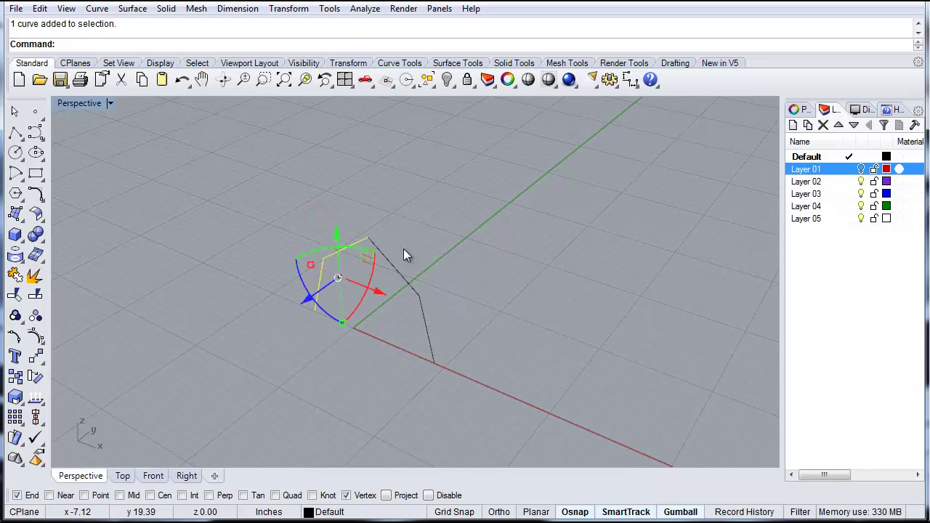
{"action": "left_click", "coordinate": [386, 200]}
{"action": "left_click_drag", "start_coordinate": [272, 196], "coordinate": [453, 382]}
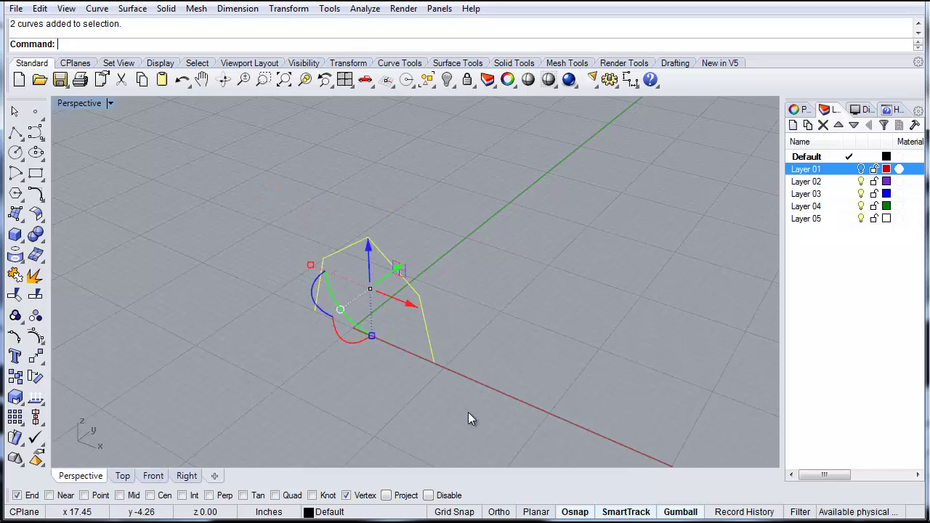
{"action": "key", "text": "Return"}
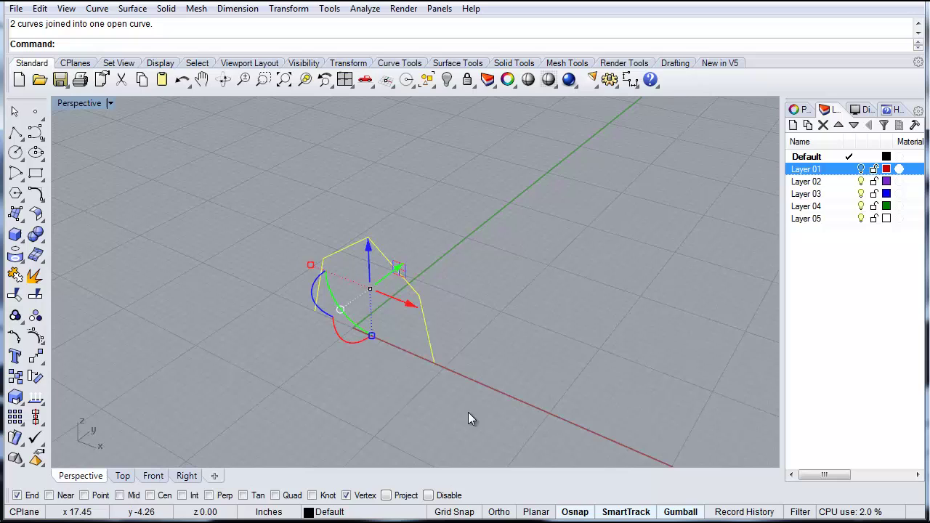
{"action": "left_click", "coordinate": [557, 244]}
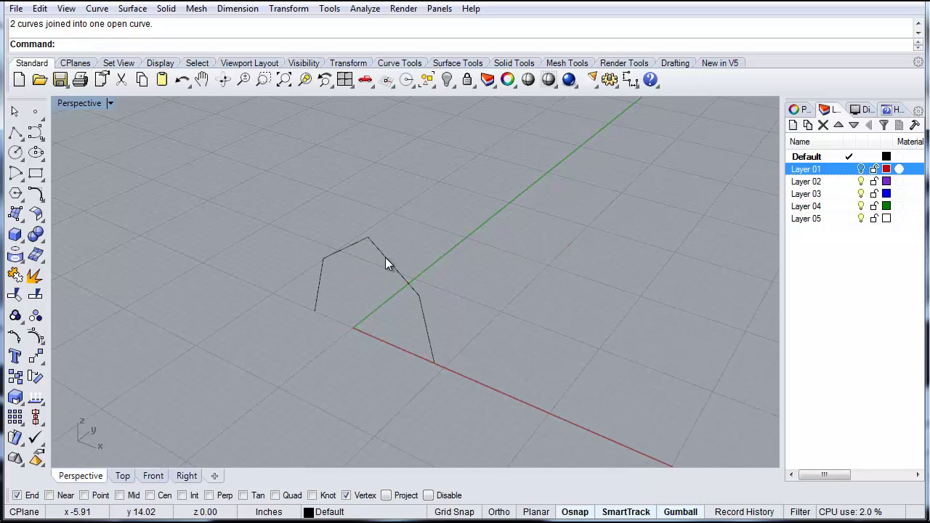
Extrude the joined curve about 21 in along the green axis as an open surface, keeping the input curve
{"action": "left_click", "coordinate": [385, 257]}
{"action": "scroll", "coordinate": [402, 295], "scroll_direction": "down", "scroll_amount": 2}
{"action": "scroll", "coordinate": [440, 283], "scroll_direction": "up", "scroll_amount": 4}
{"action": "right_click_drag", "start_coordinate": [440, 282], "coordinate": [456, 324], "text": "shift"}
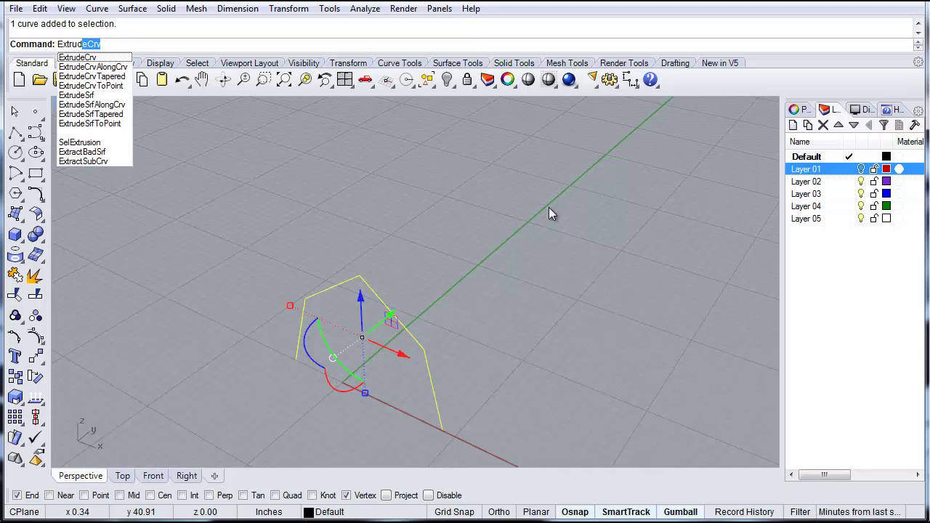
{"action": "left_click", "coordinate": [81, 58]}
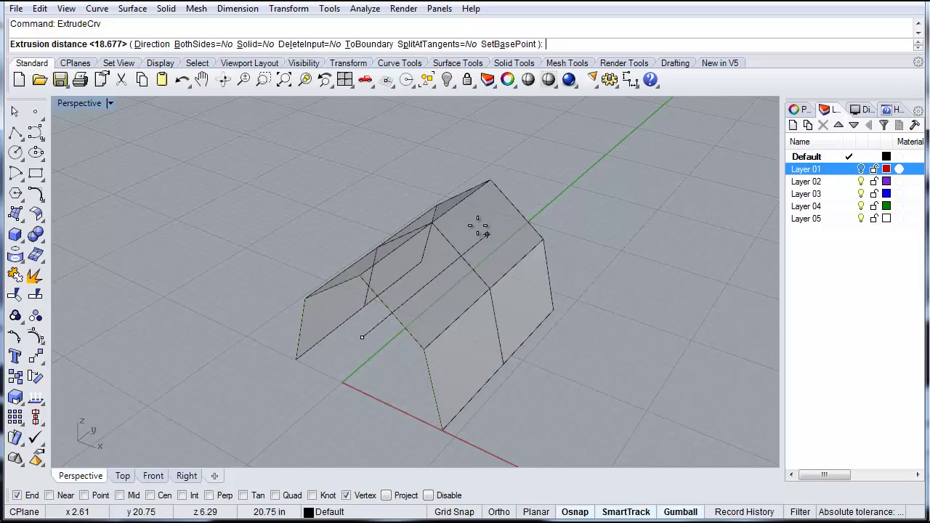
{"action": "left_click", "coordinate": [484, 217]}
Rotate a copy of the extruded shell and its profile curve 270 degrees about the front base corner at the profile's negative-x end
{"action": "right_click_drag", "start_coordinate": [483, 216], "coordinate": [487, 362]}
{"action": "scroll", "coordinate": [412, 279], "scroll_direction": "down", "scroll_amount": 6}
{"action": "scroll", "coordinate": [487, 361], "scroll_direction": "up", "scroll_amount": 4}
{"action": "left_click_drag", "start_coordinate": [543, 361], "coordinate": [222, 173]}
{"action": "scroll", "coordinate": [392, 230], "scroll_direction": "up", "scroll_amount": 2}
{"action": "right_click_drag", "start_coordinate": [392, 230], "coordinate": [337, 197]}
{"action": "scroll", "coordinate": [338, 203], "scroll_direction": "up", "scroll_amount": 2}
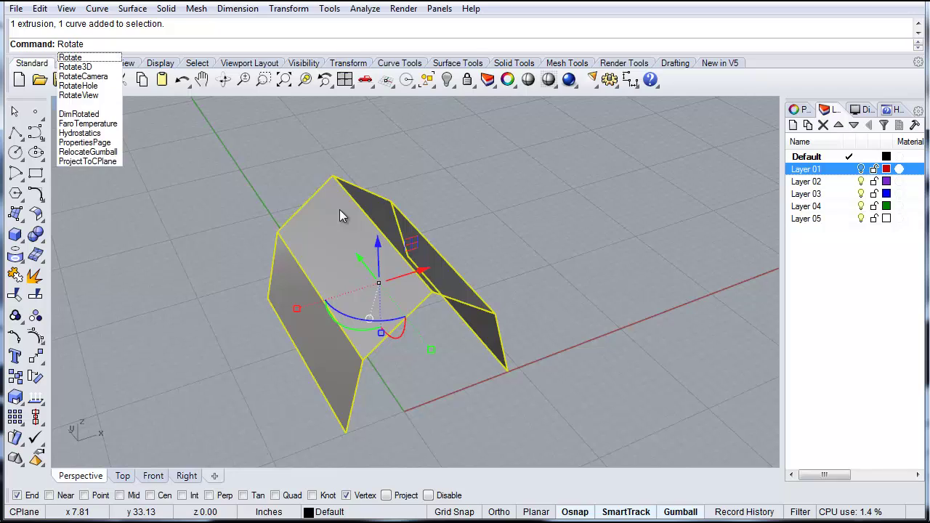
{"action": "key", "text": "Return"}
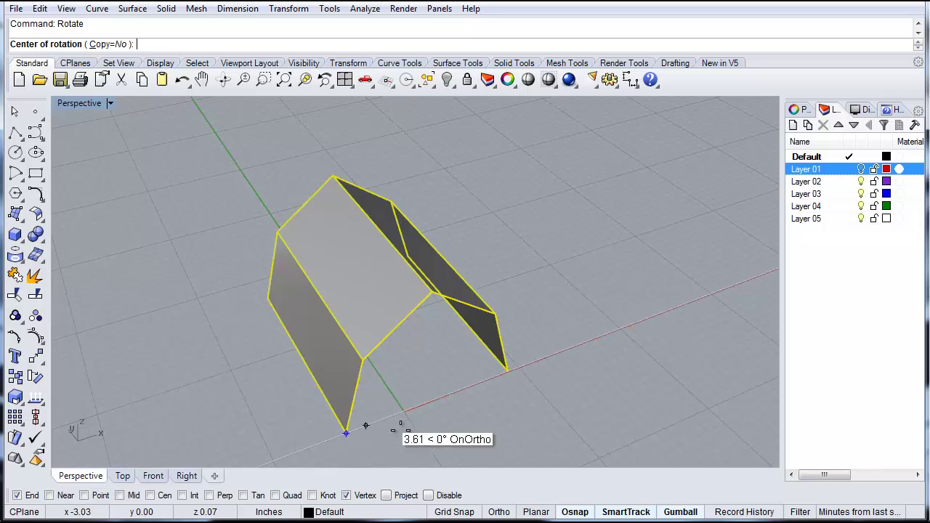
{"action": "left_click", "coordinate": [348, 436]}
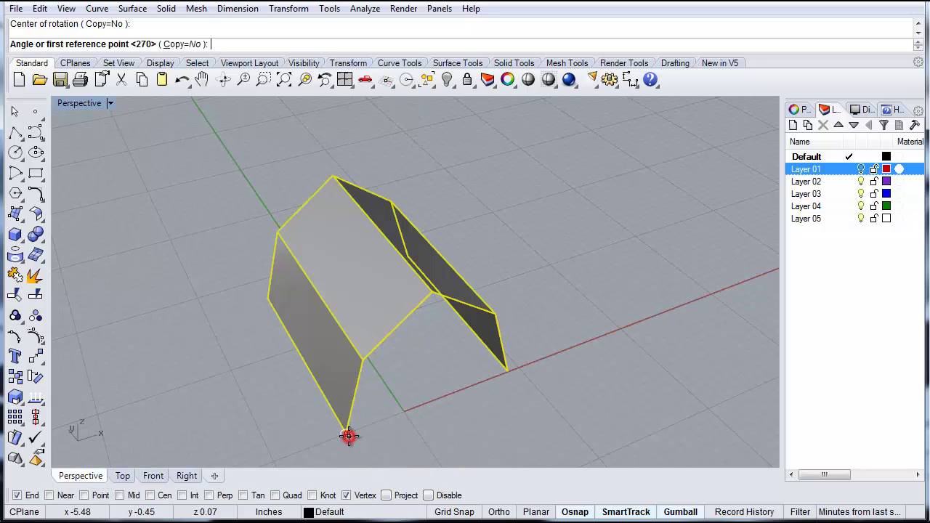
{"action": "left_click", "coordinate": [507, 373]}
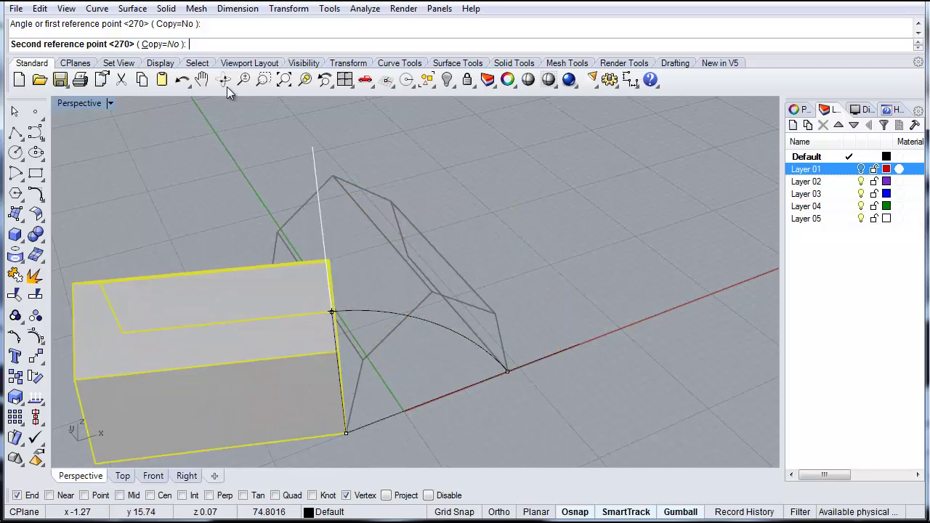
{"action": "left_click", "coordinate": [158, 45]}
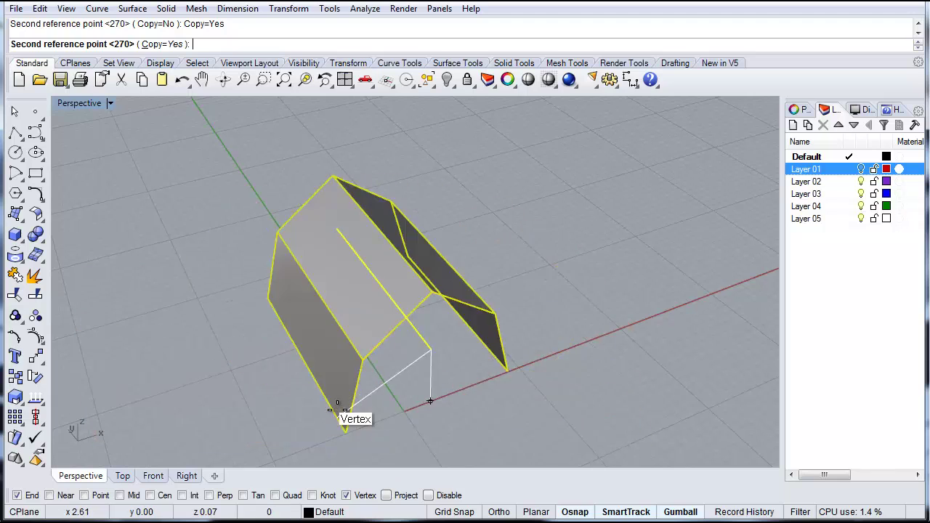
{"action": "scroll", "coordinate": [343, 425], "scroll_direction": "down", "scroll_amount": 4}
{"action": "scroll", "coordinate": [389, 449], "scroll_direction": "down", "scroll_amount": 2}
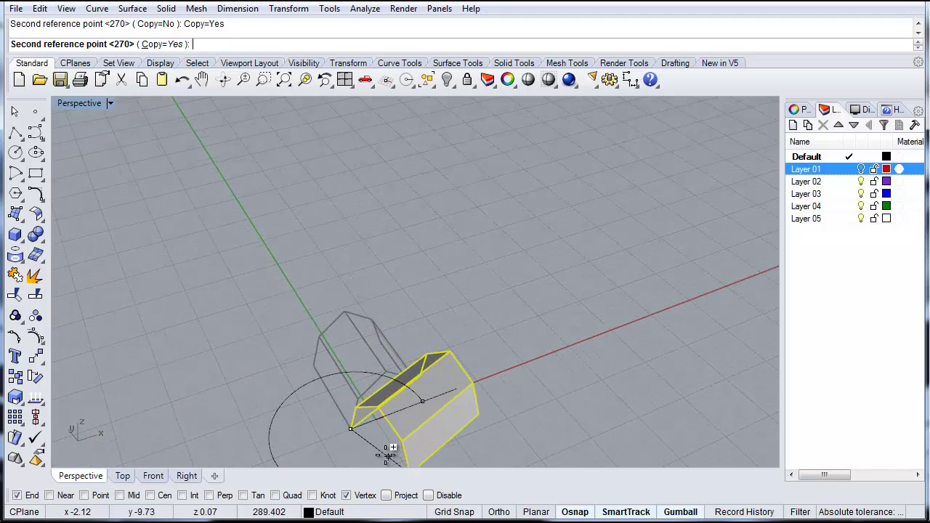
{"action": "left_click", "coordinate": [381, 460]}
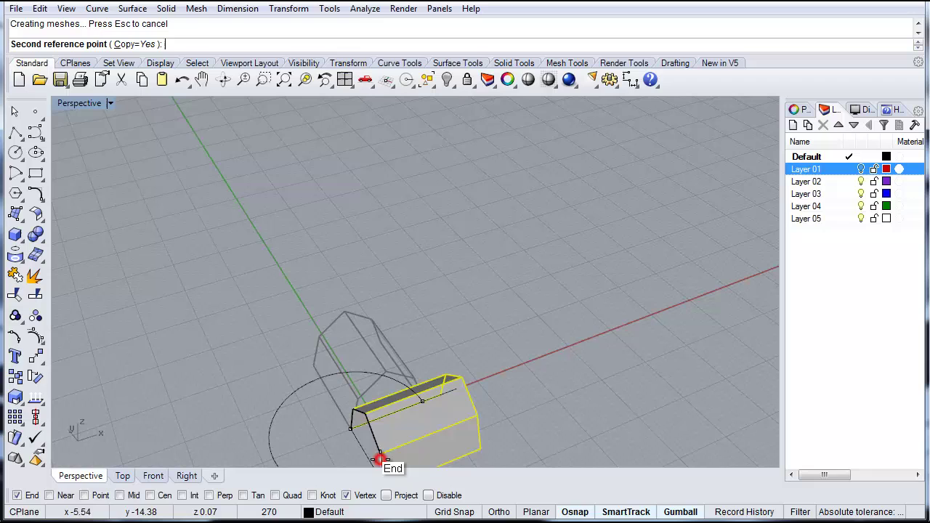
{"action": "key", "text": "Return"}
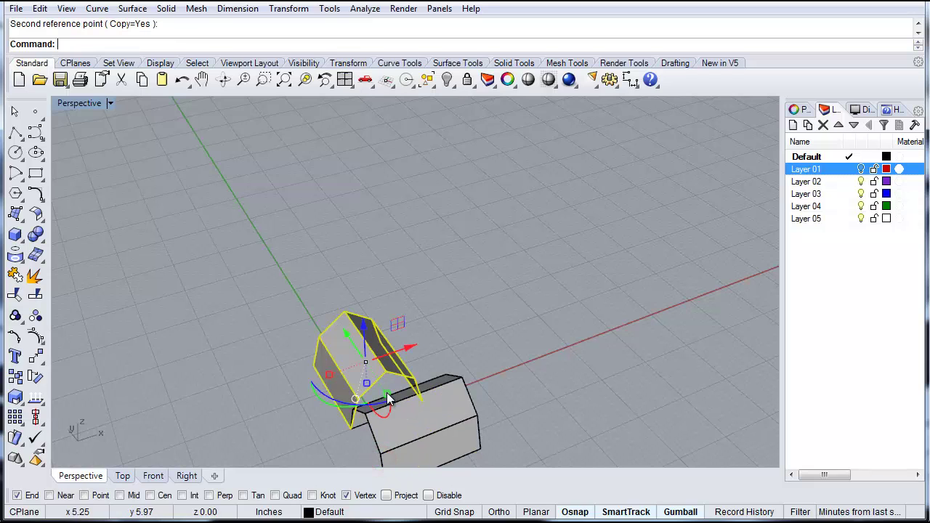
Move the rotated shell copy from its outer base vertex to the original shell's base corner so the two shells cross
{"action": "left_click", "coordinate": [430, 221]}
{"action": "scroll", "coordinate": [431, 221], "scroll_direction": "down", "scroll_amount": 7}
{"action": "scroll", "coordinate": [399, 332], "scroll_direction": "up", "scroll_amount": 10}
{"action": "right_click_drag", "start_coordinate": [349, 268], "coordinate": [448, 270]}
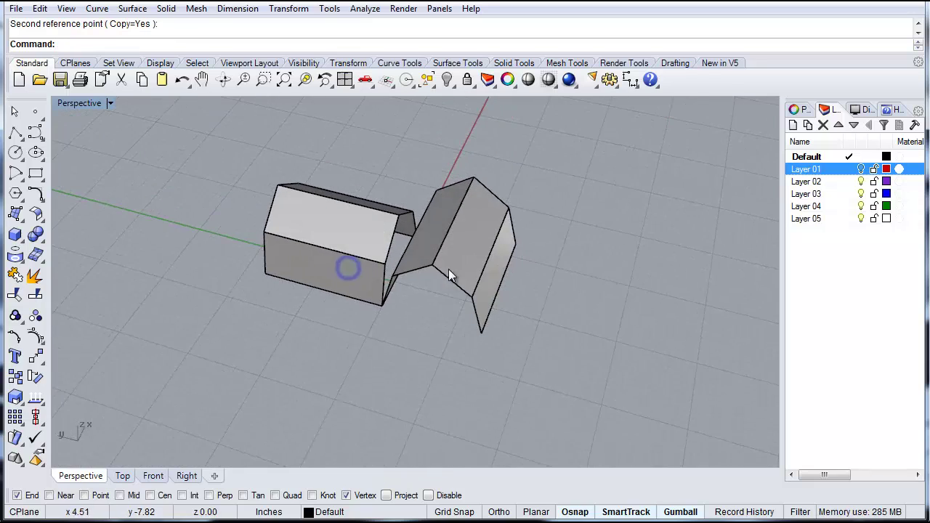
{"action": "scroll", "coordinate": [449, 272], "scroll_direction": "up", "scroll_amount": 2}
{"action": "left_click", "coordinate": [446, 264]}
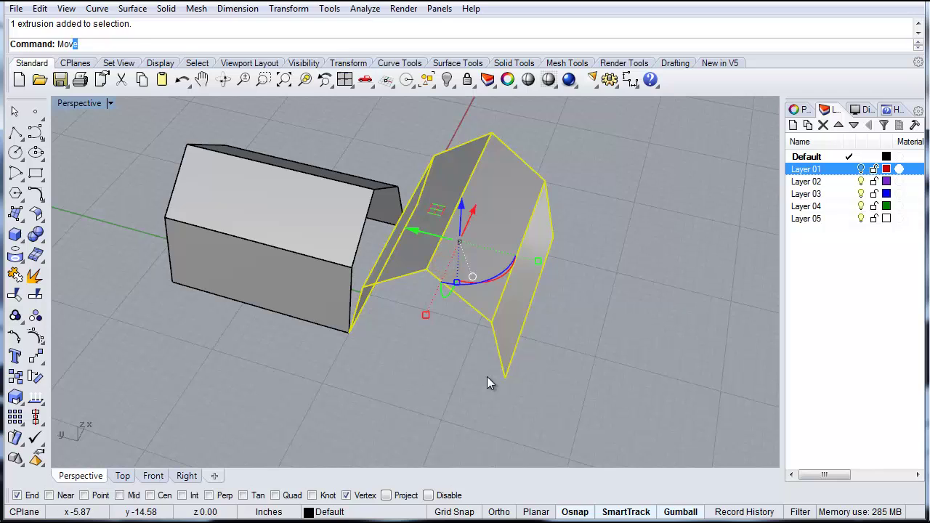
{"action": "key", "text": "Return"}
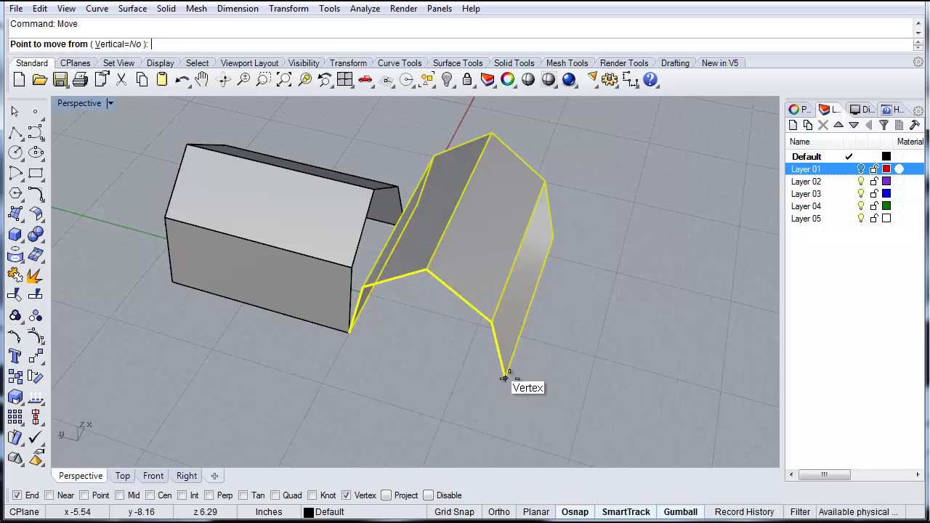
{"action": "left_click", "coordinate": [504, 378]}
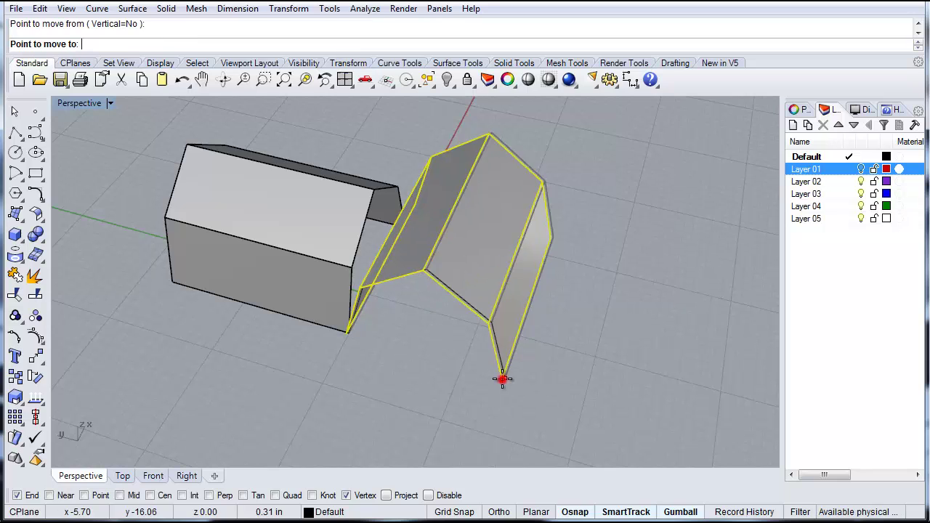
{"action": "left_click", "coordinate": [349, 332]}
{"action": "left_click", "coordinate": [386, 376]}
Delete the leftover profile curve beside the crossing shells
{"action": "right_click_drag", "start_coordinate": [378, 349], "coordinate": [390, 338]}
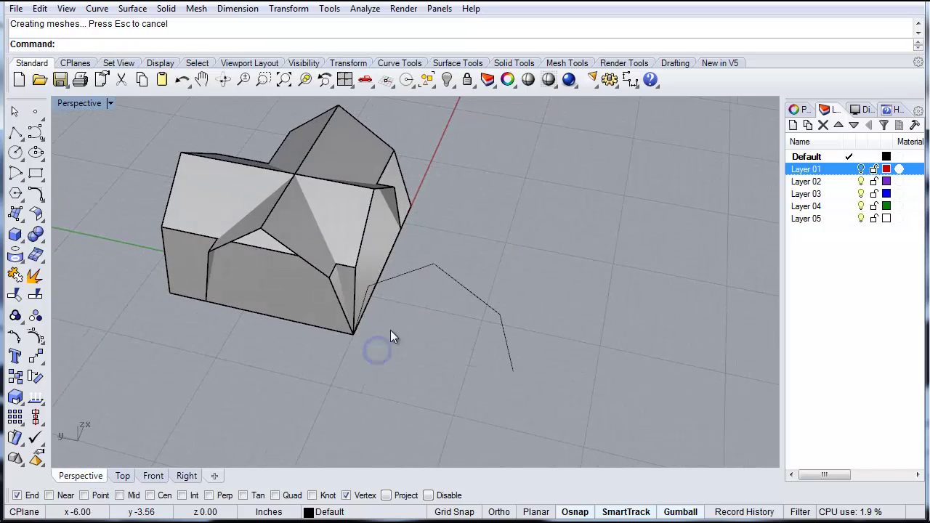
{"action": "left_click", "coordinate": [423, 292]}
{"action": "key", "text": "Delete"}
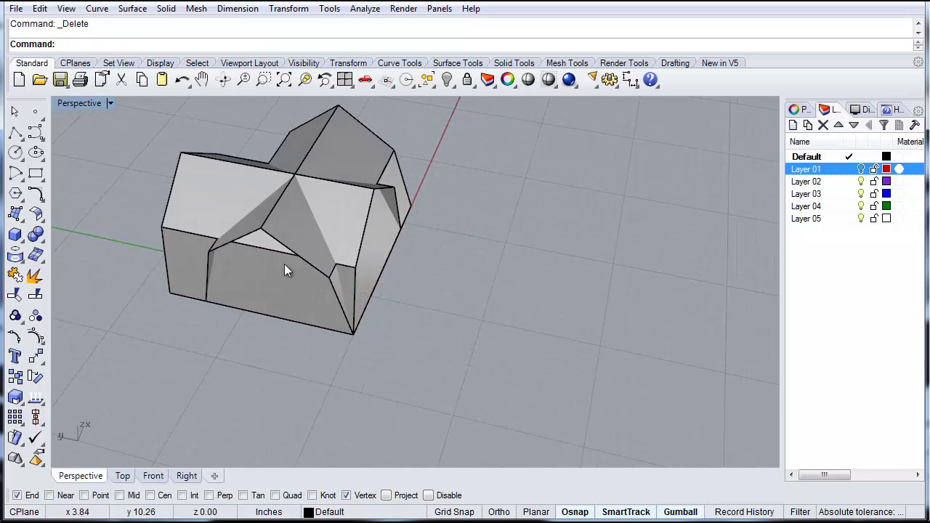
{"action": "right_click_drag", "start_coordinate": [281, 267], "coordinate": [285, 227]}
{"action": "scroll", "coordinate": [319, 181], "scroll_direction": "up", "scroll_amount": 3}
{"action": "scroll", "coordinate": [428, 303], "scroll_direction": "down", "scroll_amount": 3}
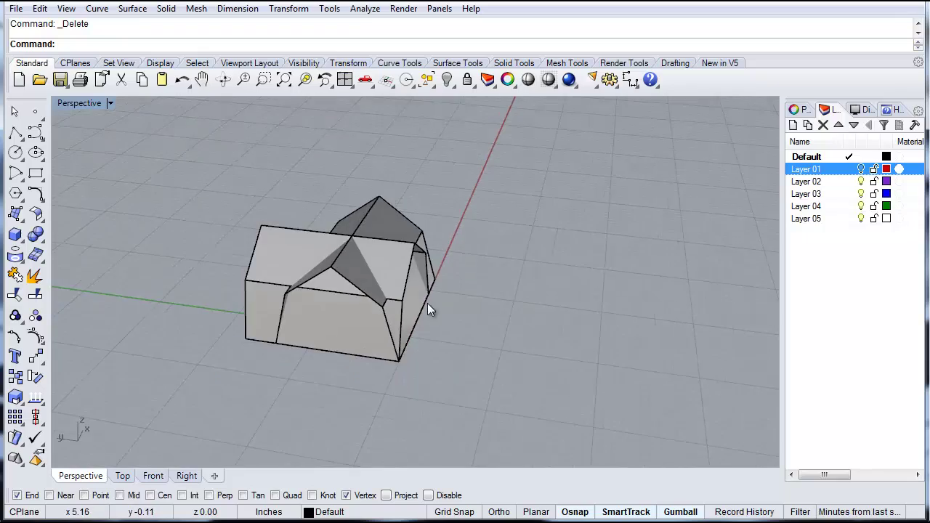
{"action": "right_click_drag", "start_coordinate": [428, 303], "coordinate": [375, 251]}
{"action": "right_click_drag", "start_coordinate": [452, 366], "coordinate": [349, 314]}
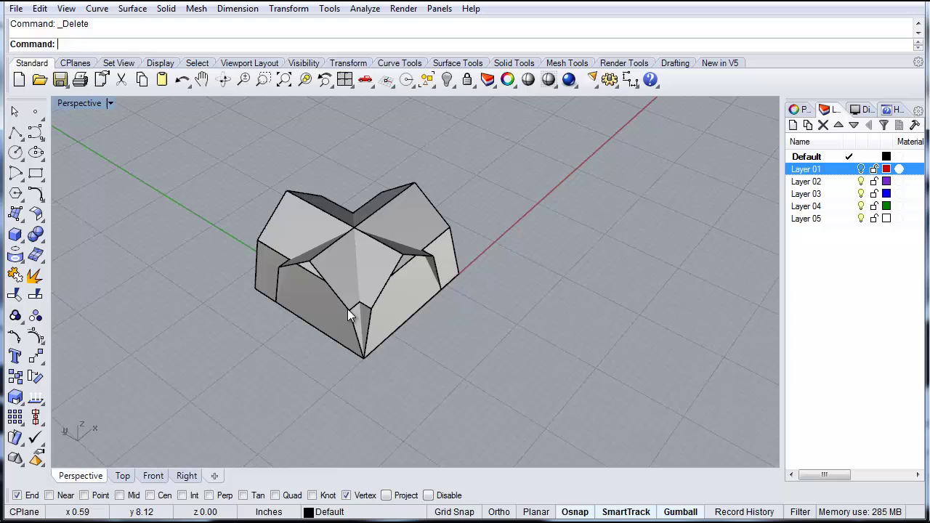
{"action": "key", "text": "Return"}
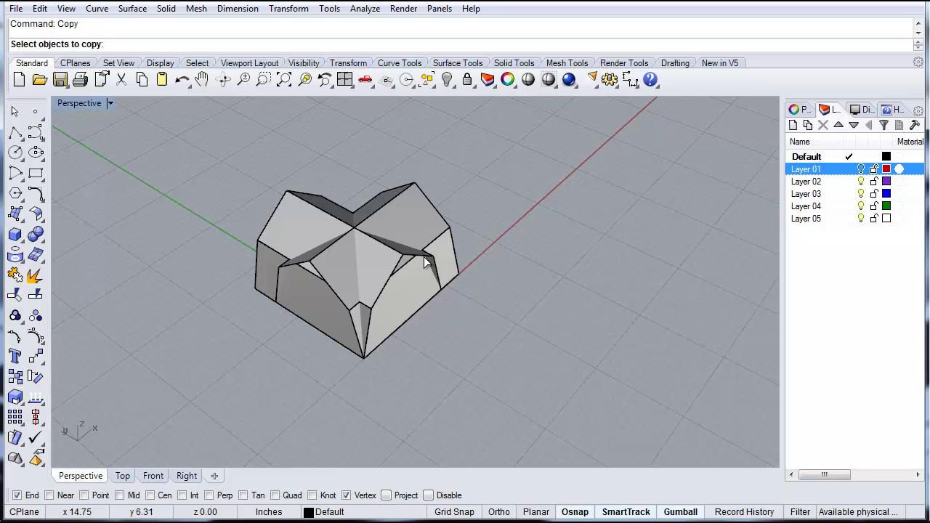
{"action": "key", "text": "Escape"}
Split the shell running along the green axis, using the crossing shell as the cutting object
{"action": "right_click_drag", "start_coordinate": [355, 280], "coordinate": [298, 359]}
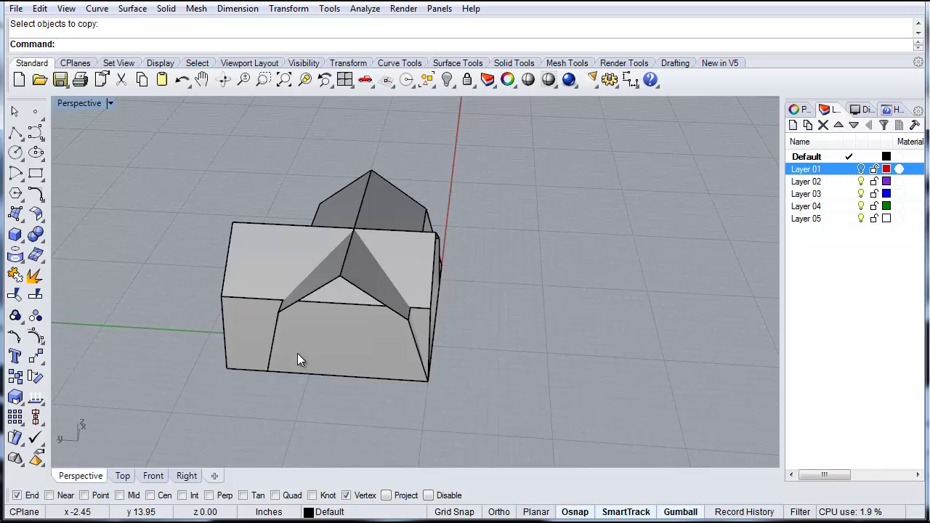
{"action": "type", "text": "Spl"}
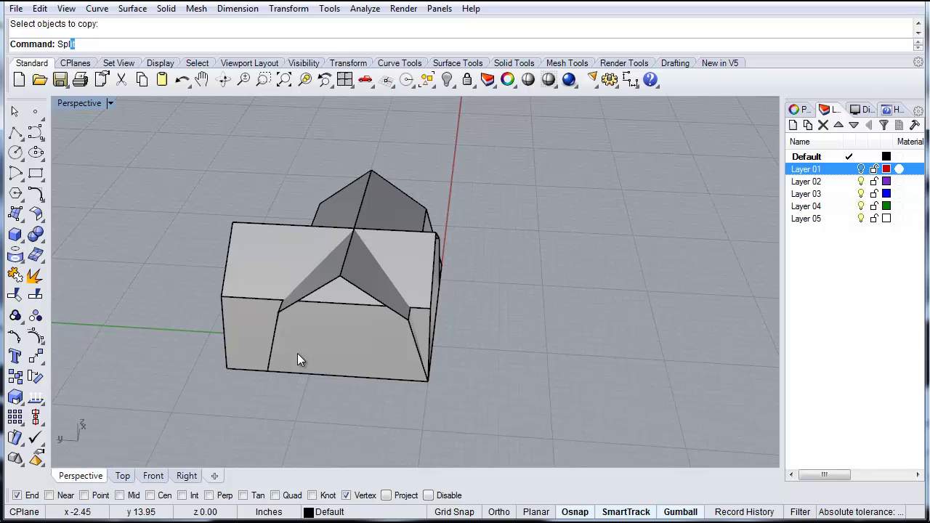
{"action": "type", "text": "it"}
{"action": "key", "text": "Return"}
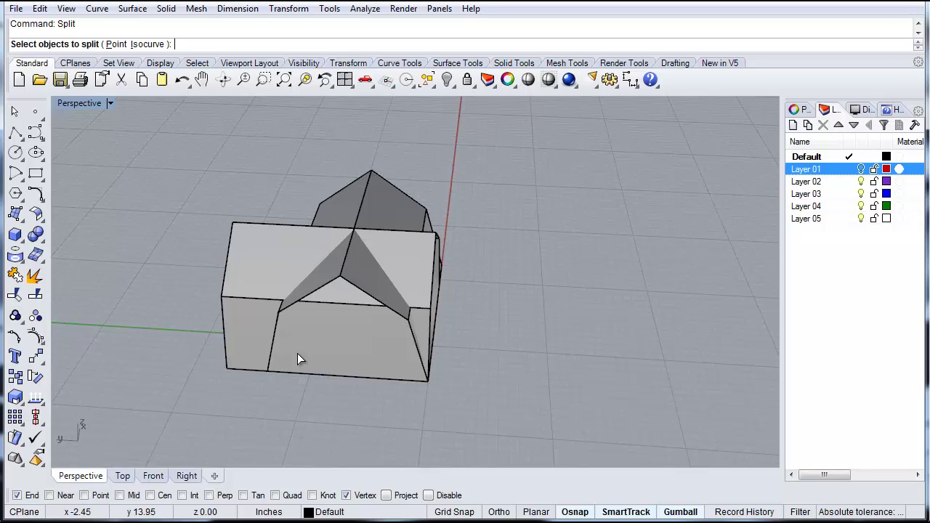
{"action": "left_click", "coordinate": [359, 322]}
{"action": "right_click_drag", "start_coordinate": [512, 400], "coordinate": [385, 261]}
{"action": "right_click", "coordinate": [393, 226]}
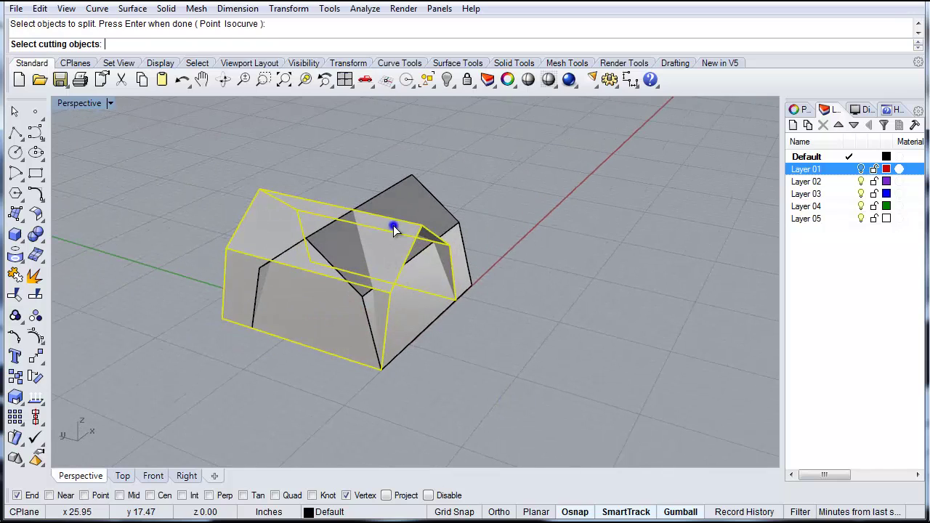
{"action": "left_click", "coordinate": [400, 211]}
{"action": "right_click", "coordinate": [333, 302]}
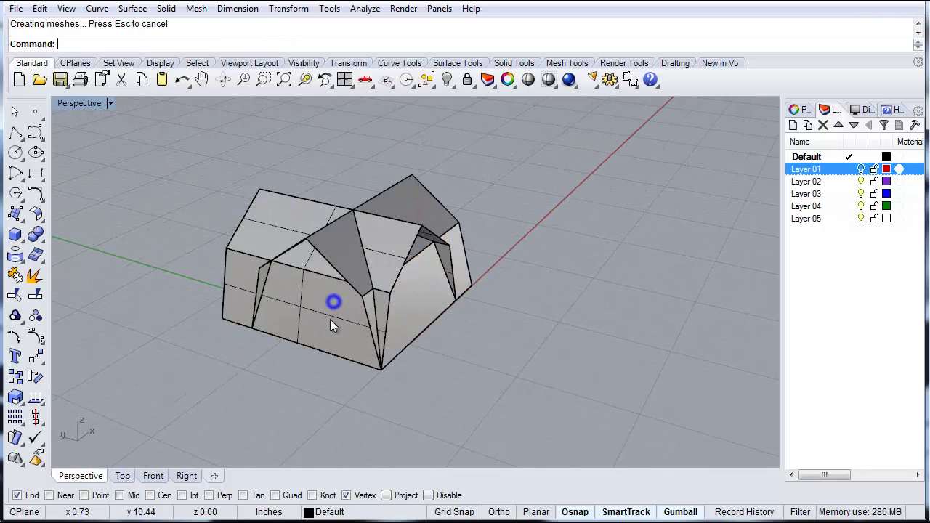
Delete the two cut pieces of the split shell that close off the open ends of the crossing shell
{"action": "left_click", "coordinate": [310, 309]}
{"action": "right_click_drag", "start_coordinate": [310, 309], "coordinate": [350, 311]}
{"action": "key", "text": "Delete"}
{"action": "left_click", "coordinate": [411, 315]}
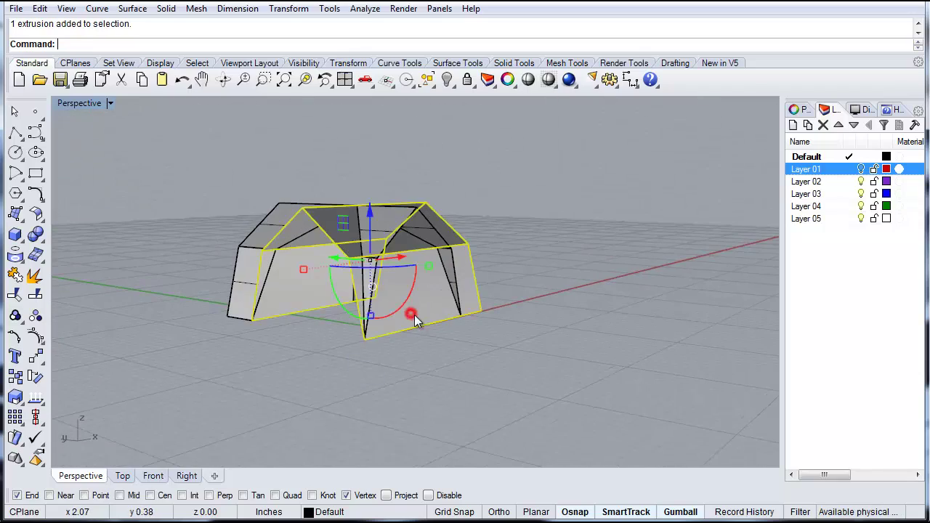
{"action": "right_click_drag", "start_coordinate": [479, 340], "coordinate": [421, 374]}
{"action": "right_click_drag", "start_coordinate": [277, 316], "coordinate": [407, 278]}
{"action": "left_click", "coordinate": [397, 267]}
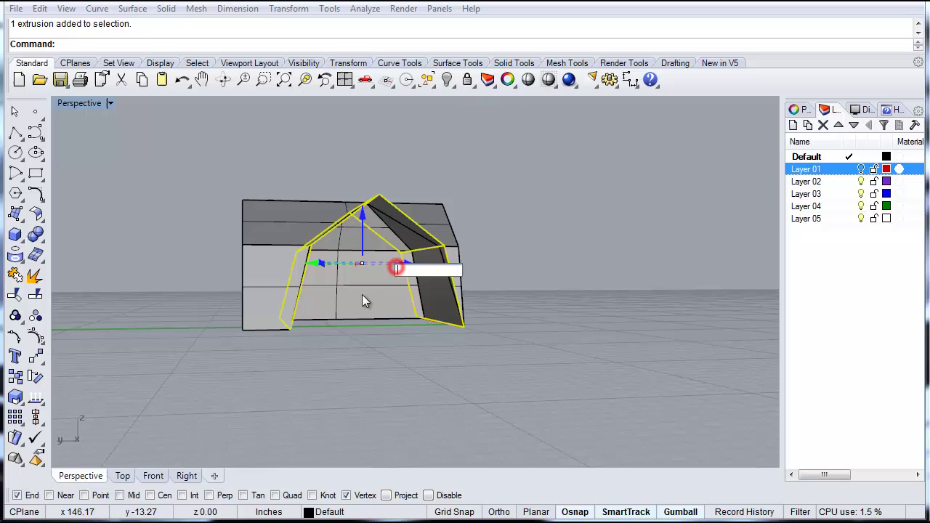
{"action": "left_click", "coordinate": [362, 294]}
{"action": "key", "text": "Delete"}
Split the shell running along the red axis with an adjoining trimmed piece, and delete the cut-off part blocking that piece's arch
{"action": "right_click_drag", "start_coordinate": [436, 366], "coordinate": [374, 297]}
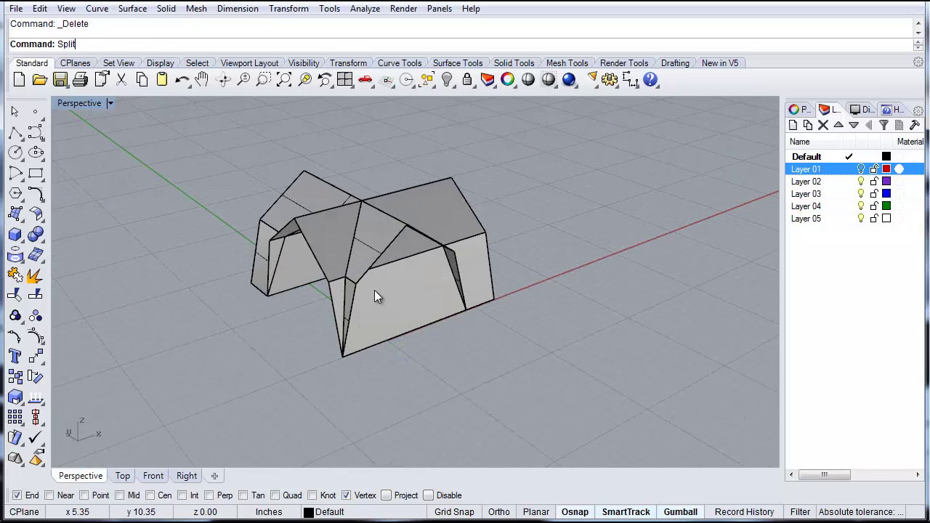
{"action": "key", "text": "Return"}
{"action": "left_click", "coordinate": [383, 241]}
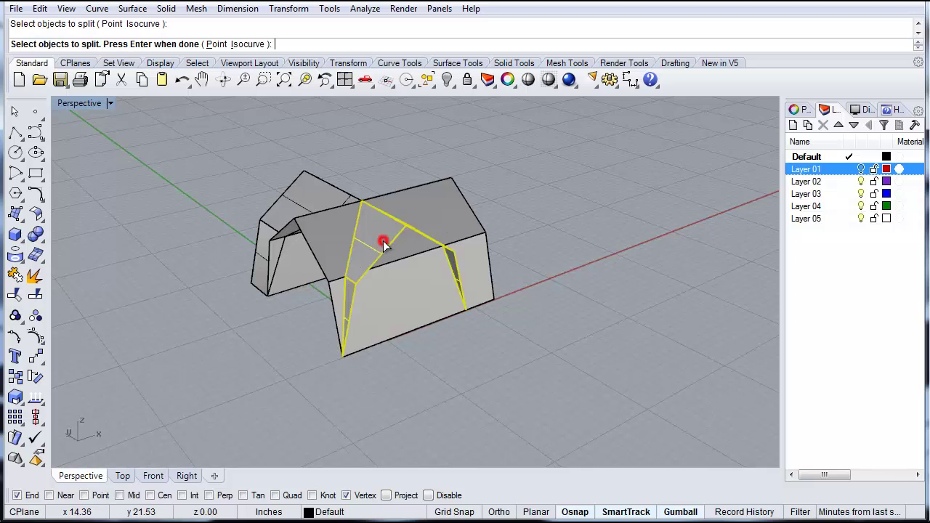
{"action": "key", "text": "Escape"}
{"action": "left_click", "coordinate": [395, 290]}
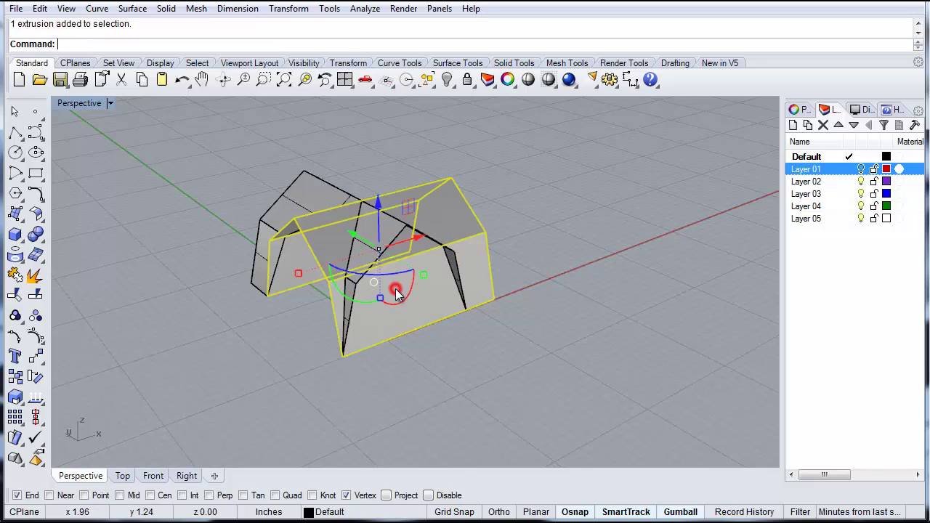
{"action": "key", "text": "Return"}
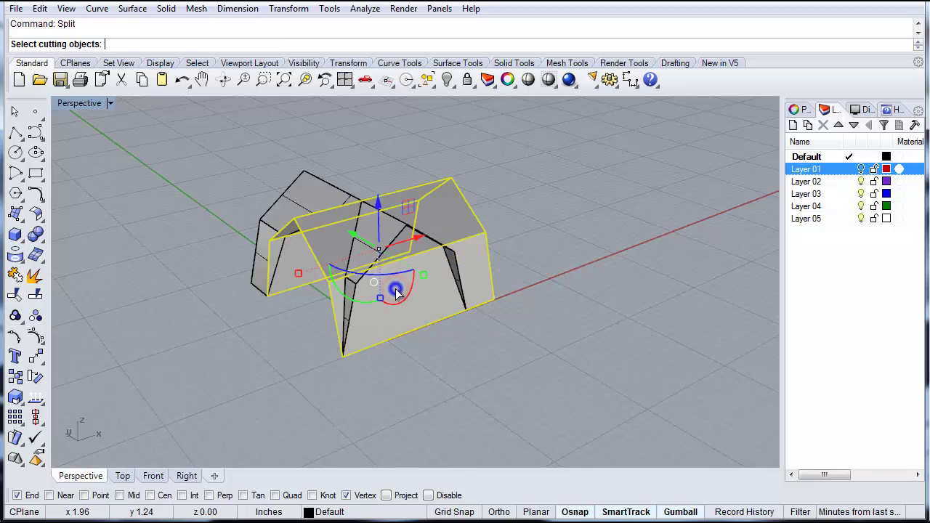
{"action": "left_click", "coordinate": [391, 232]}
{"action": "key", "text": "Return"}
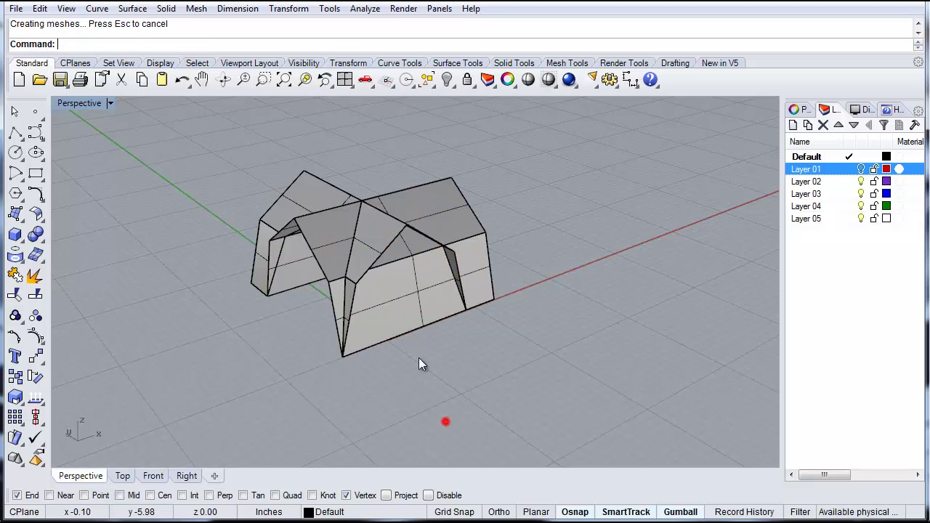
{"action": "left_click", "coordinate": [373, 297]}
{"action": "key", "text": "Delete"}
Split the remaining red-axis shell with the opposite trimmed piece, and delete the cut-off part blocking that arch
{"action": "right_click_drag", "start_coordinate": [422, 307], "coordinate": [347, 333]}
{"action": "left_click", "coordinate": [389, 314]}
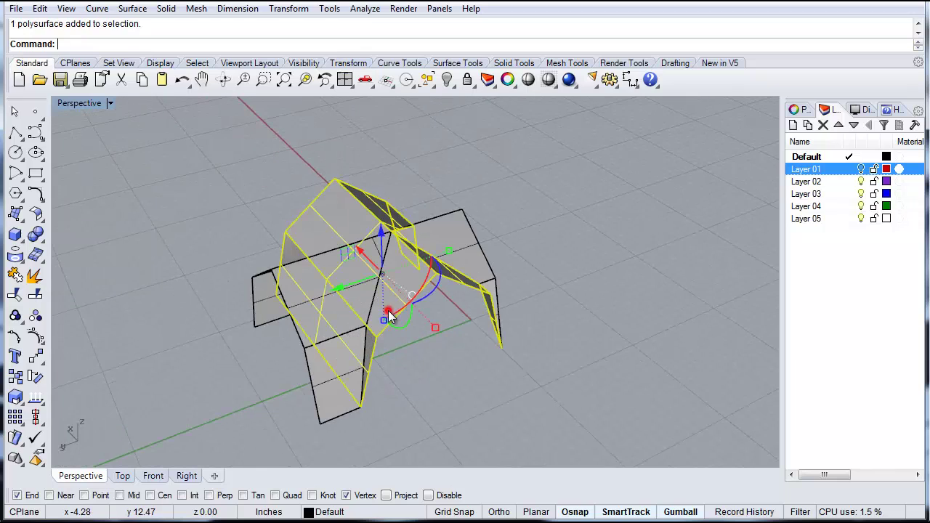
{"action": "right_click", "coordinate": [388, 310]}
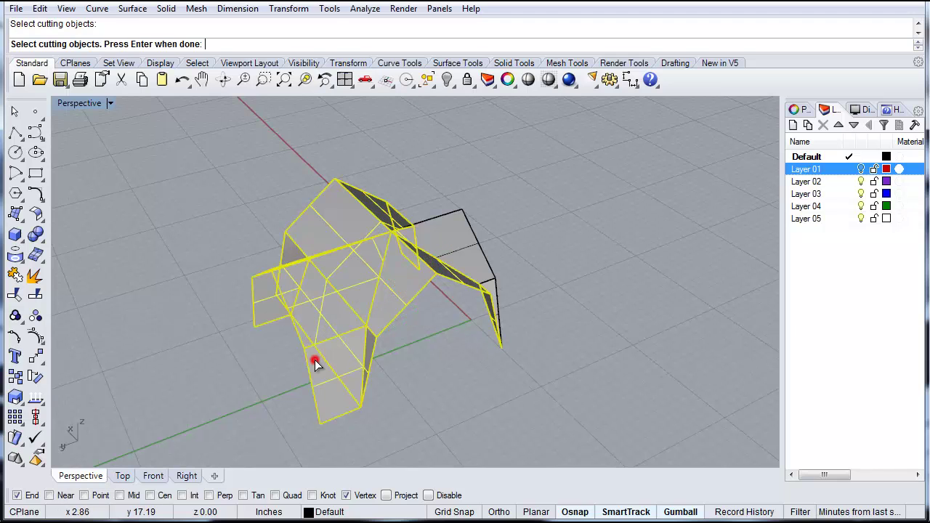
{"action": "key", "text": "Return"}
{"action": "right_click_drag", "start_coordinate": [541, 413], "coordinate": [354, 418]}
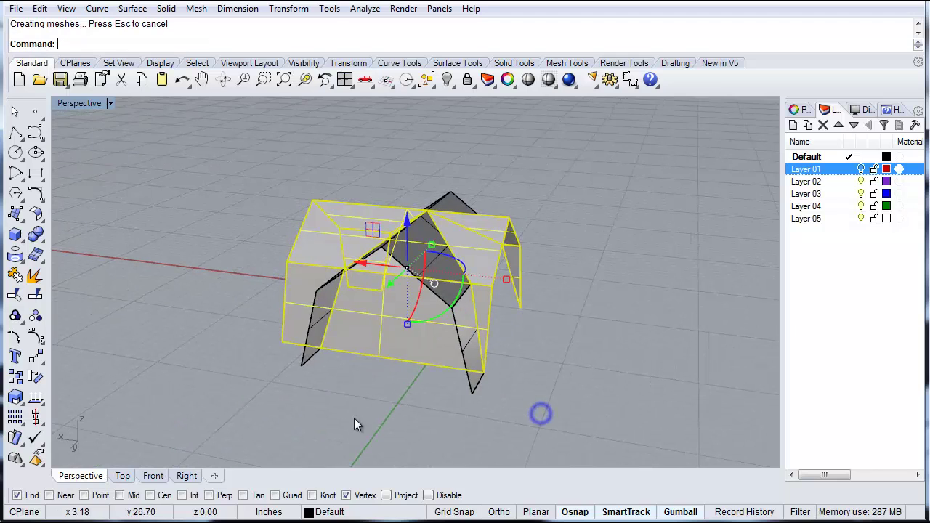
{"action": "left_click", "coordinate": [354, 418]}
{"action": "left_click", "coordinate": [397, 333]}
{"action": "key", "text": "Delete"}
Delete the trimmed vault pieces on one side, keeping only two adjacent arch pieces
{"action": "right_click_drag", "start_coordinate": [492, 370], "coordinate": [333, 399]}
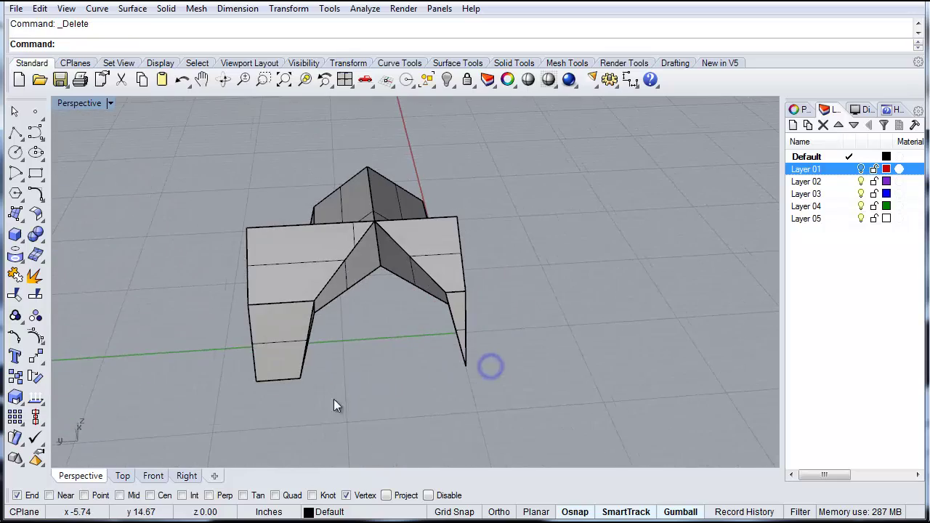
{"action": "right_click_drag", "start_coordinate": [378, 333], "coordinate": [324, 313]}
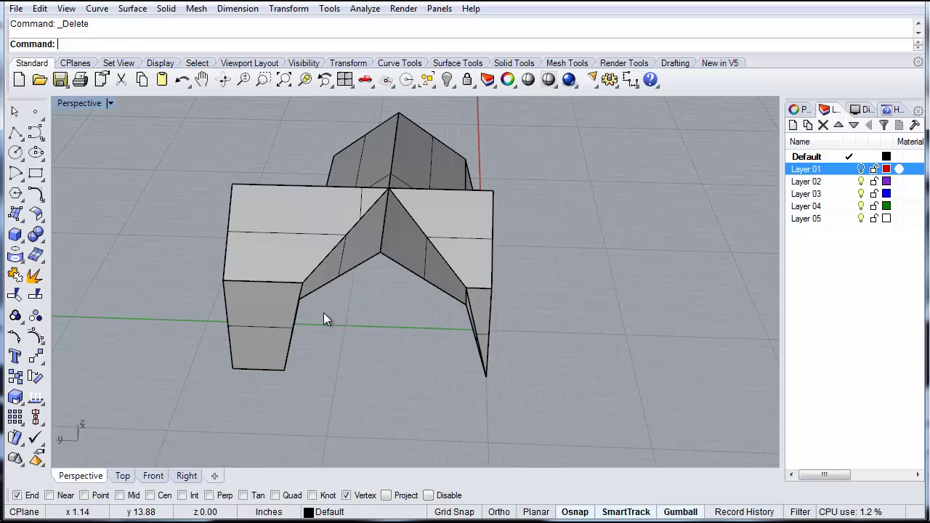
{"action": "left_click", "coordinate": [266, 285]}
{"action": "right_click_drag", "start_coordinate": [265, 285], "coordinate": [306, 288]}
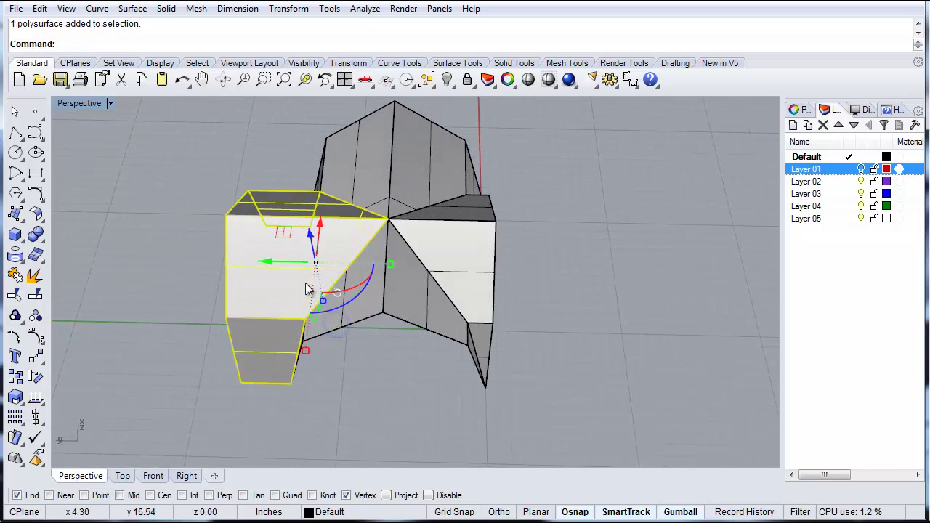
{"action": "left_click_drag", "start_coordinate": [386, 247], "coordinate": [390, 191]}
{"action": "key", "text": "Delete"}
Mirror the two remaining vault pieces across the line between their two outer leg tips, with Copy=Yes
{"action": "right_click_drag", "start_coordinate": [489, 317], "coordinate": [466, 275]}
{"action": "left_click_drag", "start_coordinate": [565, 351], "coordinate": [347, 191]}
{"action": "right_click_drag", "start_coordinate": [384, 307], "coordinate": [400, 328]}
{"action": "type", "text": "Mirro"}
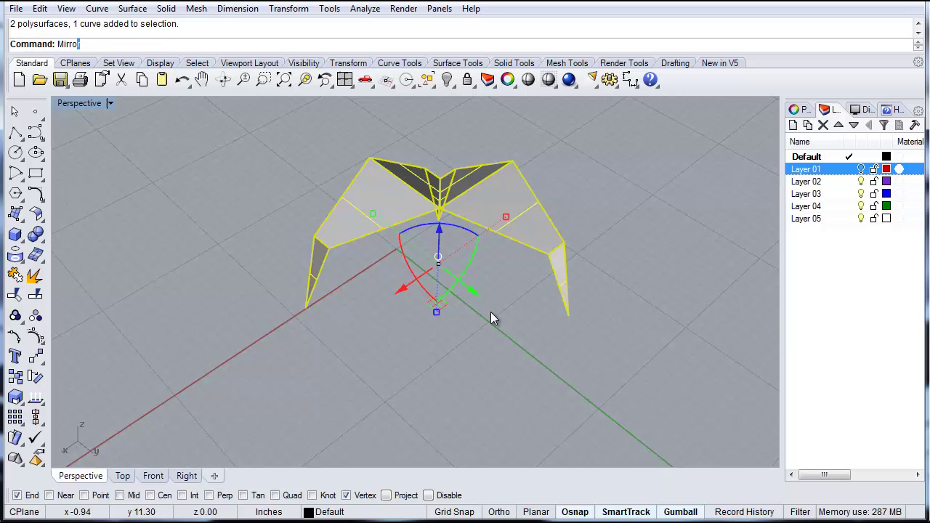
{"action": "type", "text": "r"}
{"action": "key", "text": "Return"}
{"action": "left_click", "coordinate": [305, 309]}
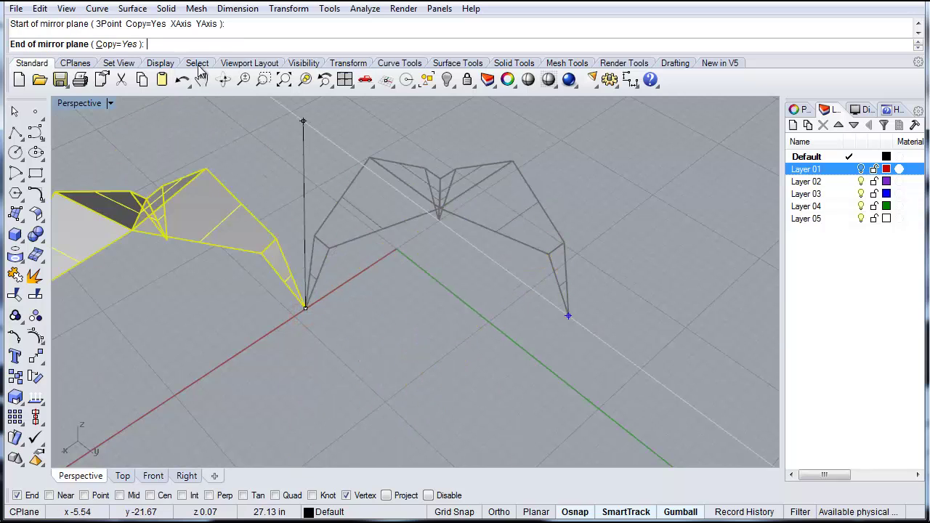
{"action": "left_click", "coordinate": [119, 44]}
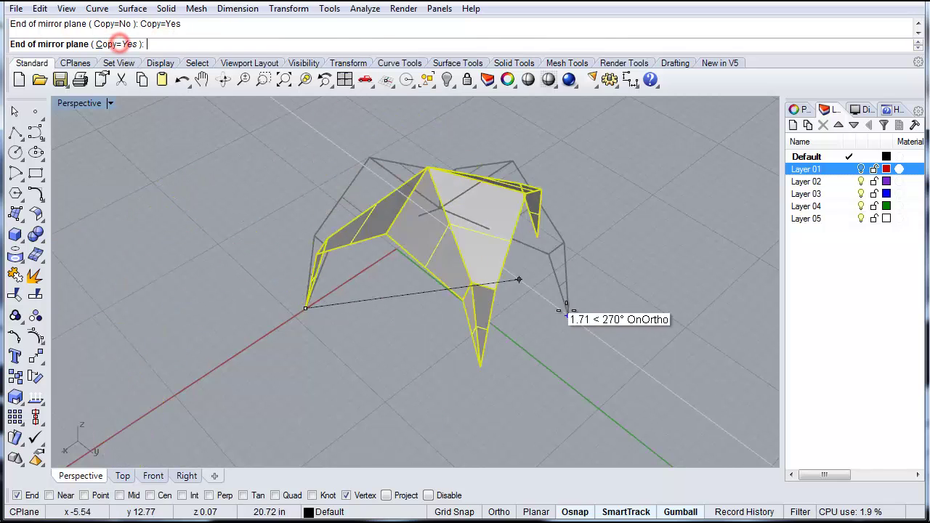
{"action": "left_click", "coordinate": [568, 315]}
{"action": "right_click_drag", "start_coordinate": [542, 320], "coordinate": [436, 233]}
{"action": "right_click_drag", "start_coordinate": [490, 217], "coordinate": [508, 229]}
{"action": "left_click", "coordinate": [556, 266]}
Copy the complete vault three times along the green axis, snapping leg tip to leg tip to form a row
{"action": "right_click_drag", "start_coordinate": [386, 264], "coordinate": [418, 318]}
{"action": "scroll", "coordinate": [439, 346], "scroll_direction": "down", "scroll_amount": 3}
{"action": "right_click_drag", "start_coordinate": [340, 322], "coordinate": [436, 303]}
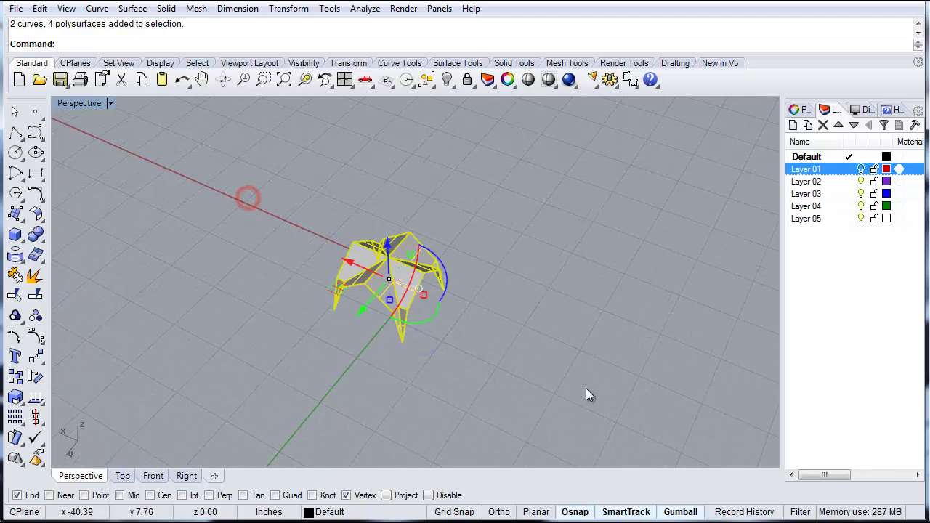
{"action": "type", "text": "Copy"}
{"action": "key", "text": "Return"}
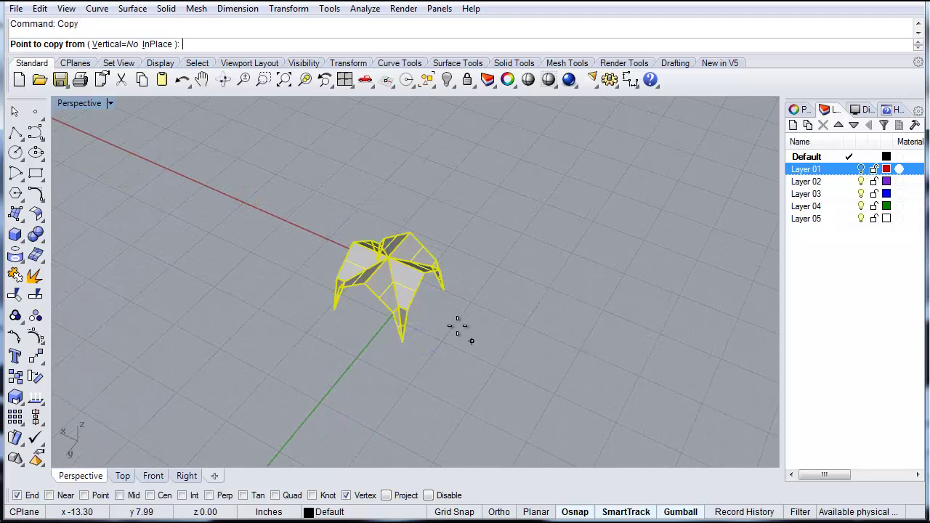
{"action": "right_click_drag", "start_coordinate": [458, 327], "coordinate": [394, 330]}
{"action": "scroll", "coordinate": [394, 330], "scroll_direction": "up", "scroll_amount": 4}
{"action": "left_click", "coordinate": [482, 273]}
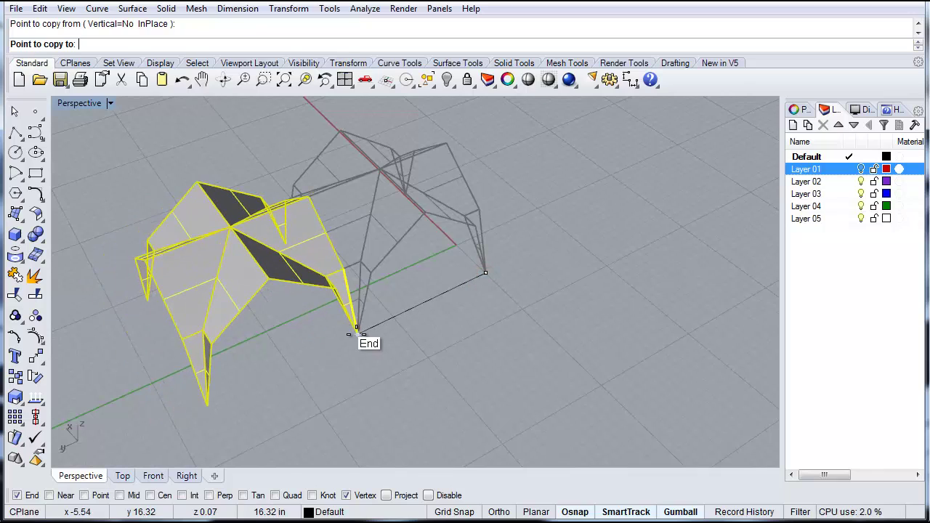
{"action": "left_click", "coordinate": [349, 334]}
{"action": "scroll", "coordinate": [131, 437], "scroll_direction": "down", "scroll_amount": 4}
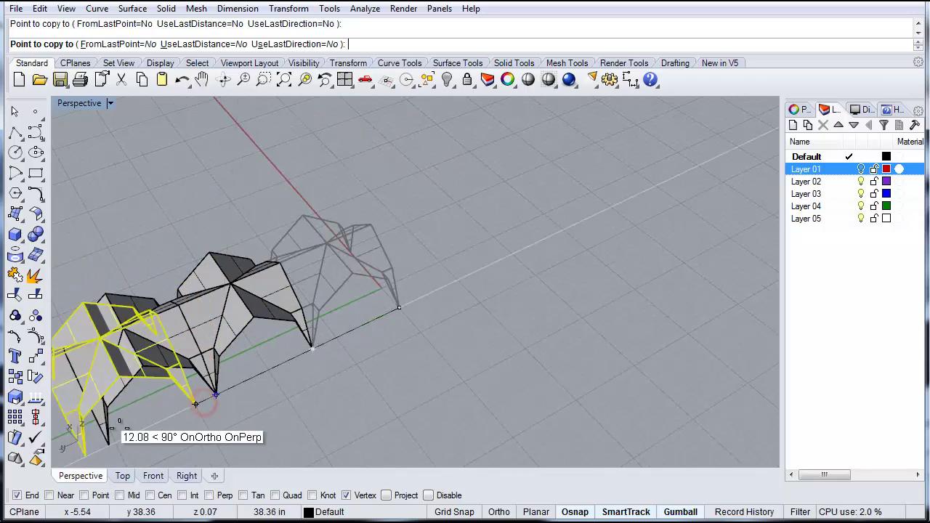
{"action": "left_click", "coordinate": [106, 444]}
{"action": "right_click_drag", "start_coordinate": [312, 379], "coordinate": [247, 379]}
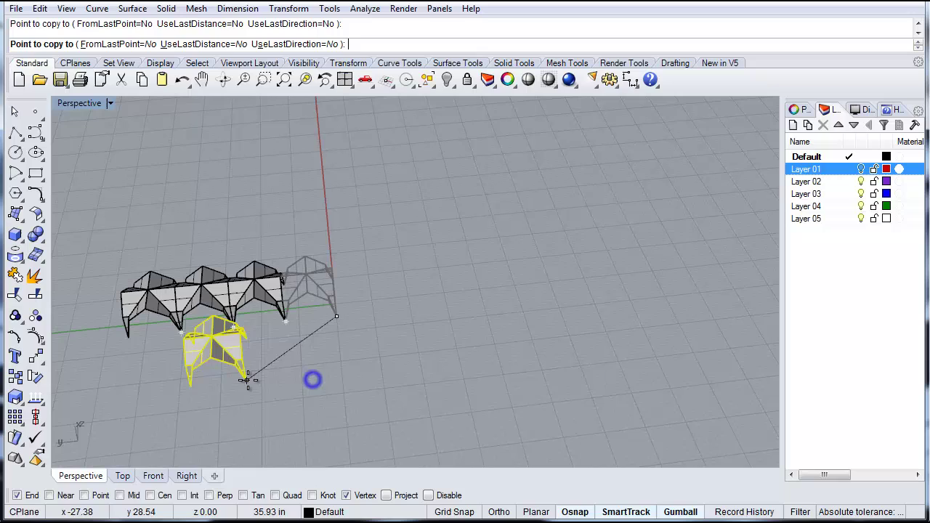
{"action": "key", "text": "Return"}
Select the entire row of four vaults
{"action": "left_click_drag", "start_coordinate": [101, 223], "coordinate": [480, 386]}
{"action": "right_click_drag", "start_coordinate": [480, 385], "coordinate": [247, 379]}
{"action": "scroll", "coordinate": [407, 158], "scroll_direction": "up", "scroll_amount": 3}
Try to copy the row of vaults several times along the red axis, and undo that copy operation
{"action": "right_click", "coordinate": [327, 378]}
{"action": "scroll", "coordinate": [325, 377], "scroll_direction": "down", "scroll_amount": 3}
{"action": "scroll", "coordinate": [318, 396], "scroll_direction": "up", "scroll_amount": 3}
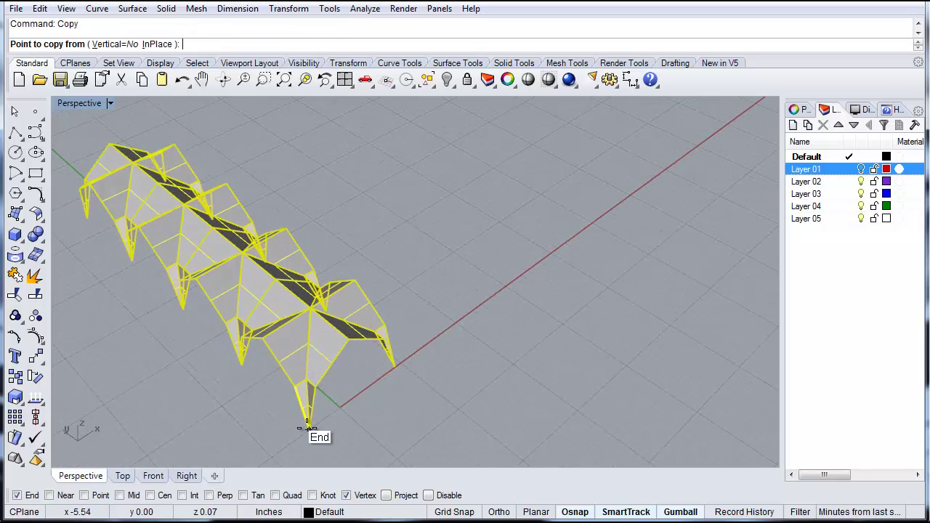
{"action": "left_click", "coordinate": [395, 368]}
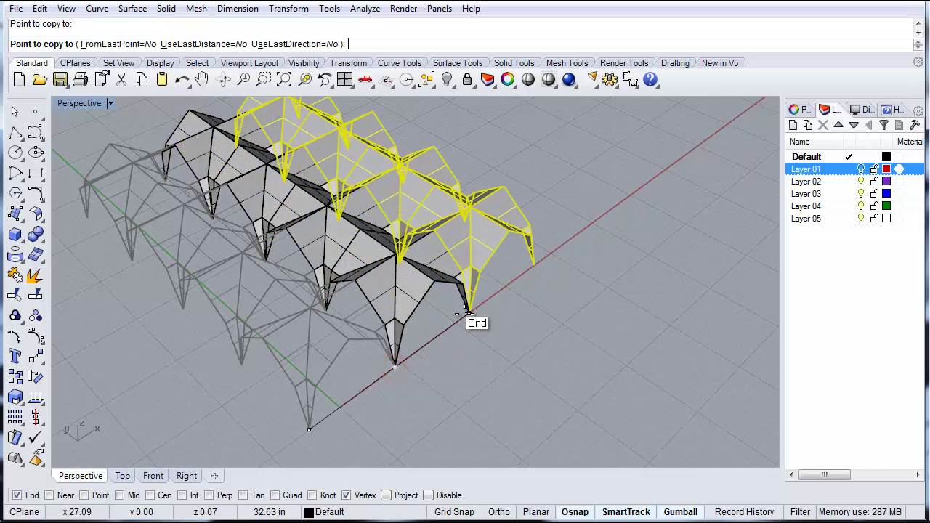
{"action": "left_click", "coordinate": [465, 314]}
{"action": "left_click", "coordinate": [536, 270]}
{"action": "left_click", "coordinate": [563, 320]}
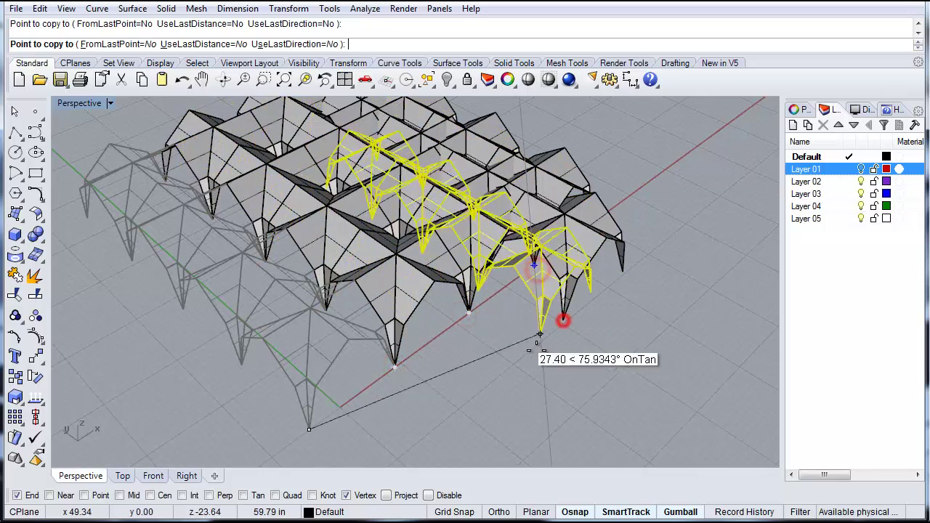
{"action": "right_click", "coordinate": [502, 367]}
{"action": "scroll", "coordinate": [500, 368], "scroll_direction": "down", "scroll_amount": 3}
{"action": "key", "text": "ctrl+z"}
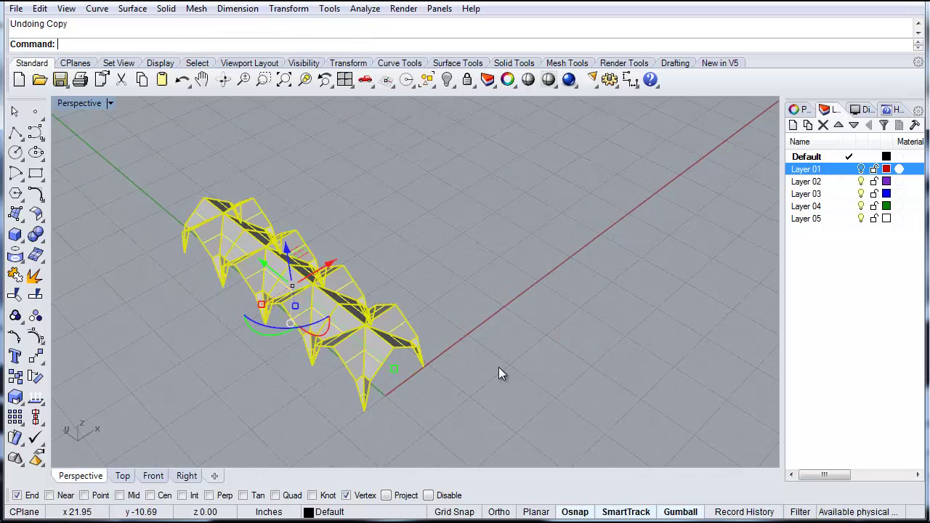
Copy the selected row three times along the red axis, snapping leg tip to leg tip, and clear the selection
{"action": "key", "text": "Return"}
{"action": "left_click", "coordinate": [365, 410]}
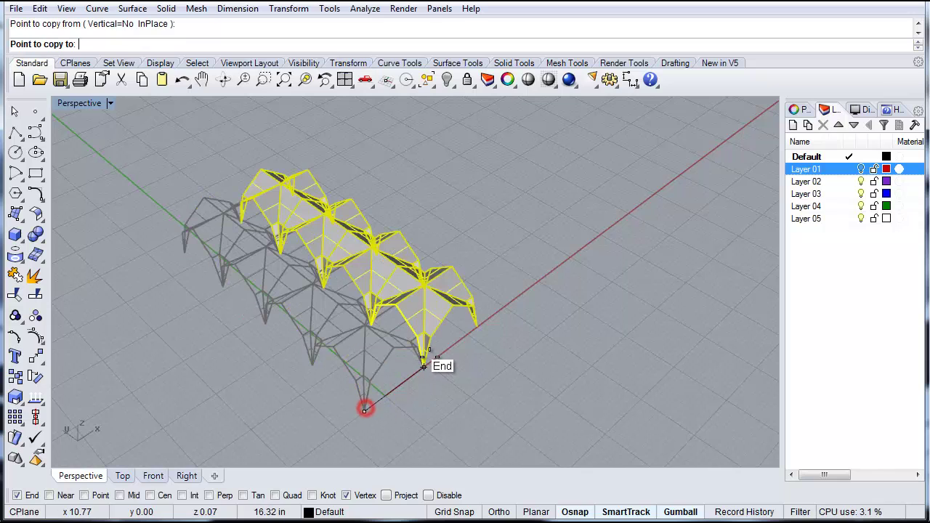
{"action": "left_click", "coordinate": [478, 326]}
{"action": "left_click", "coordinate": [527, 290]}
{"action": "right_click", "coordinate": [534, 295]}
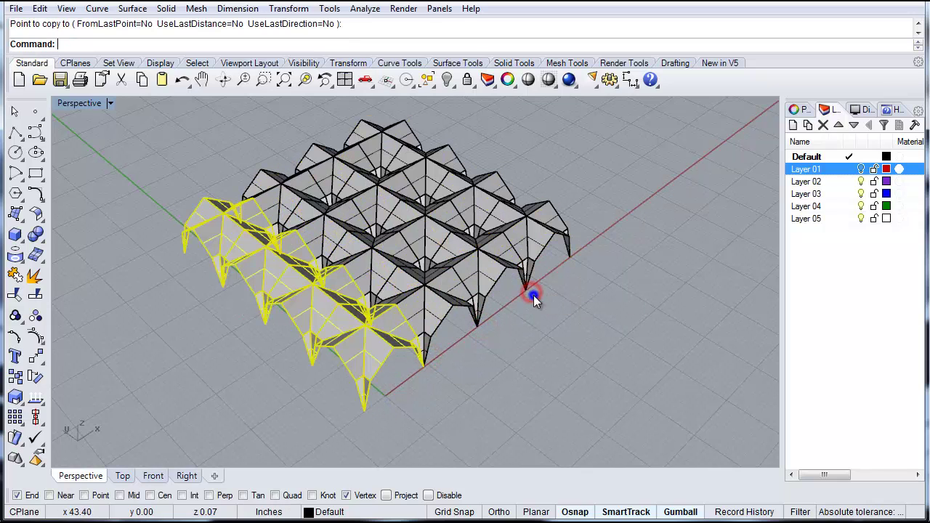
{"action": "key", "text": "Escape"}
{"action": "left_click", "coordinate": [538, 349]}
Inspect the four-by-four vault field from different sides and distances
{"action": "right_click_drag", "start_coordinate": [511, 388], "coordinate": [451, 225]}
{"action": "scroll", "coordinate": [364, 331], "scroll_direction": "up", "scroll_amount": 3}
{"action": "right_click_drag", "start_coordinate": [364, 336], "coordinate": [394, 400]}
{"action": "scroll", "coordinate": [387, 375], "scroll_direction": "down", "scroll_amount": 3}
{"action": "scroll", "coordinate": [395, 400], "scroll_direction": "up", "scroll_amount": 4}
{"action": "scroll", "coordinate": [396, 398], "scroll_direction": "down", "scroll_amount": 5}
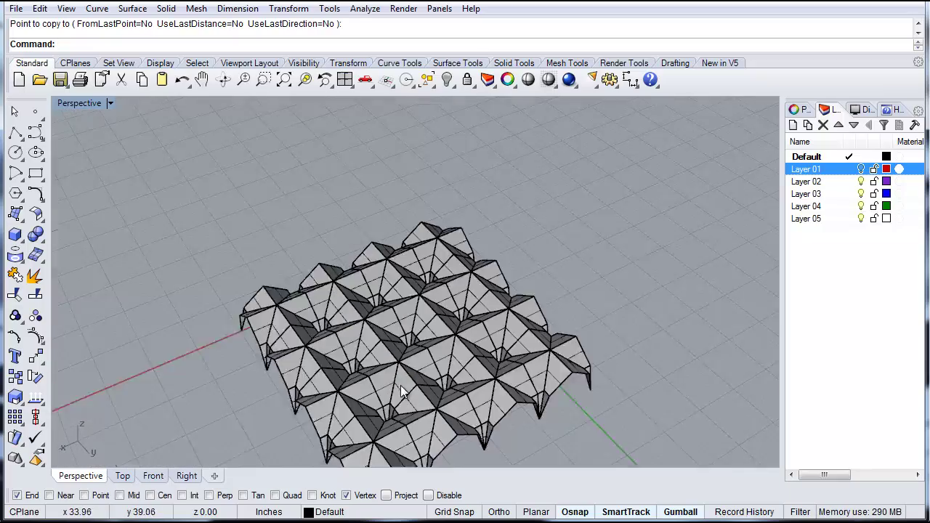